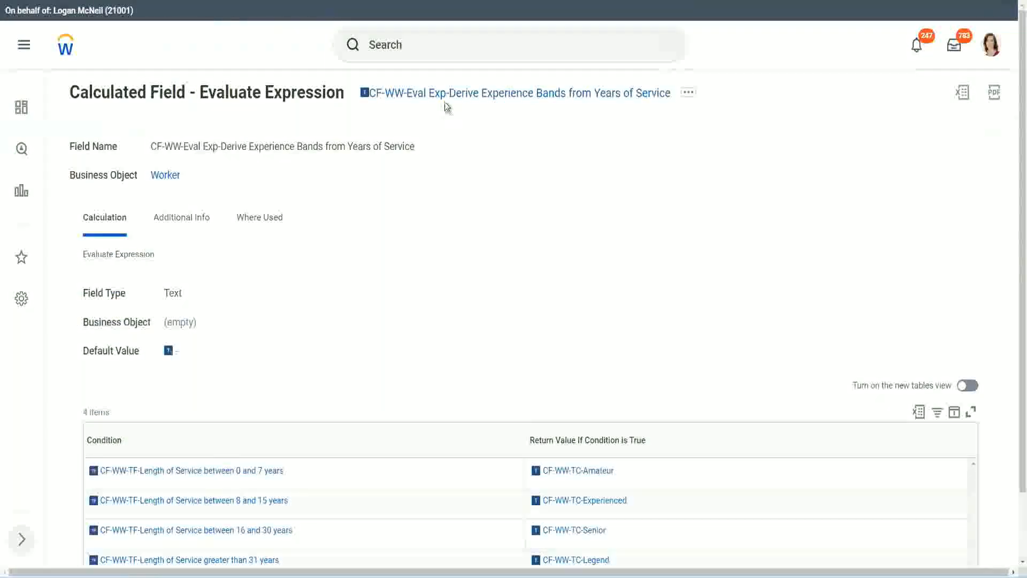
Copy the current calculated field's name text and open the Create Calculated Field task through search
right_click(445, 99)
click(483, 159)
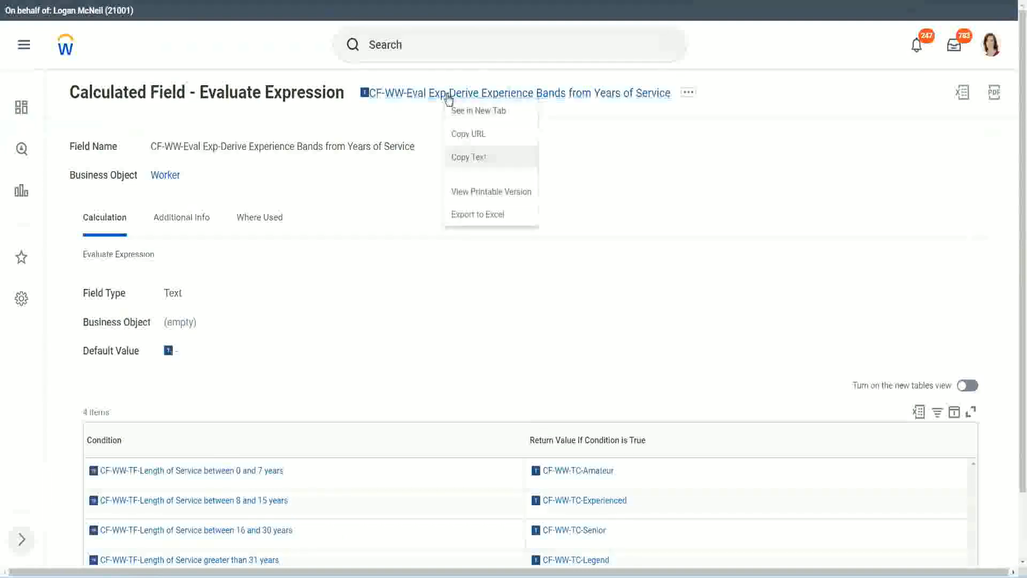
click(430, 48)
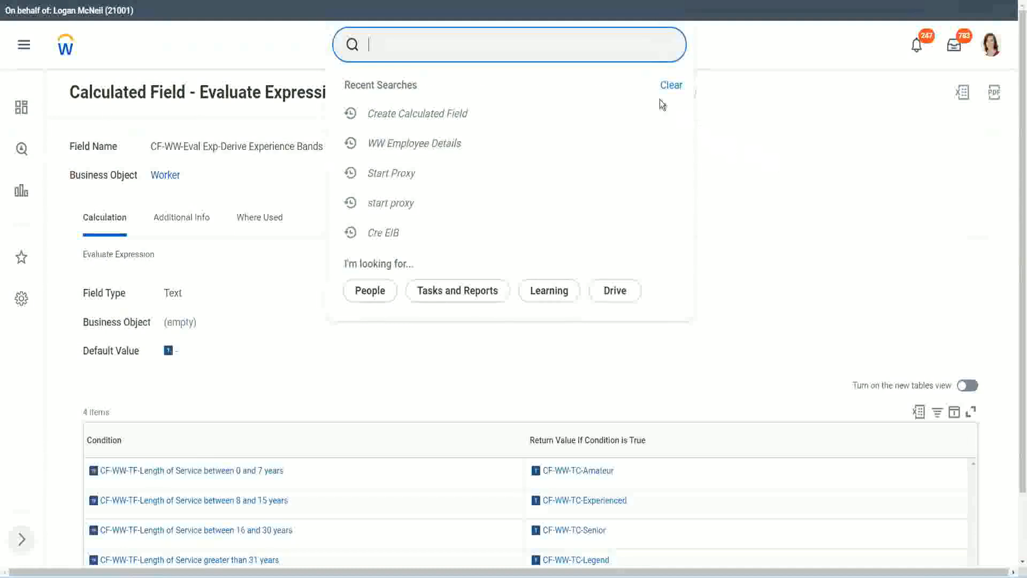
click(406, 40)
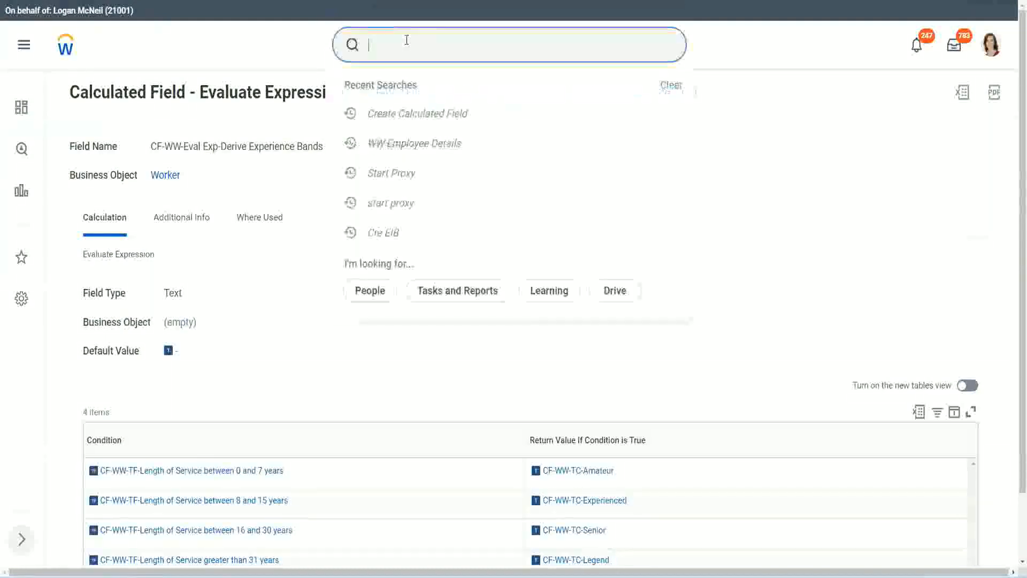
text(create calc)
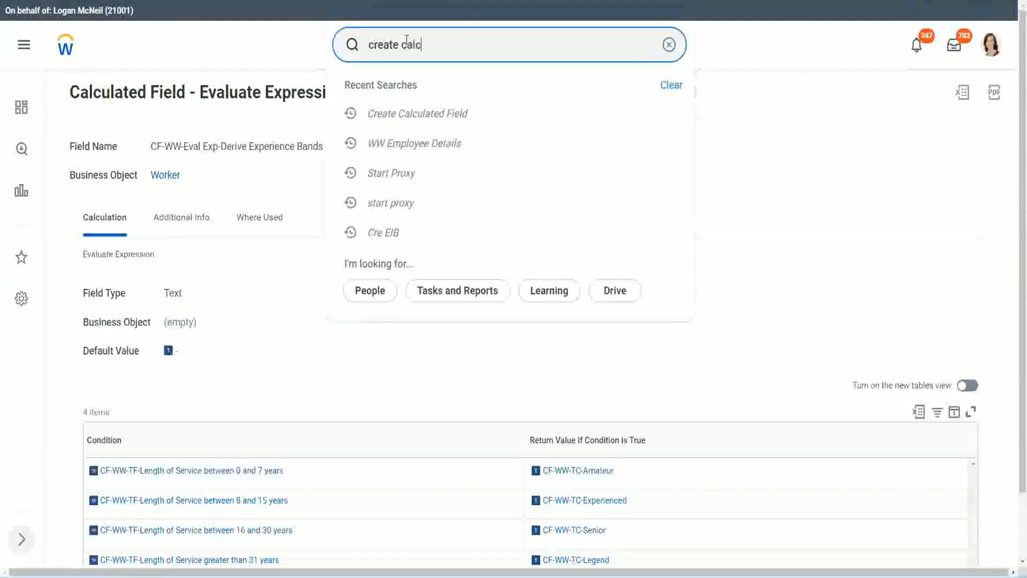
text( field)
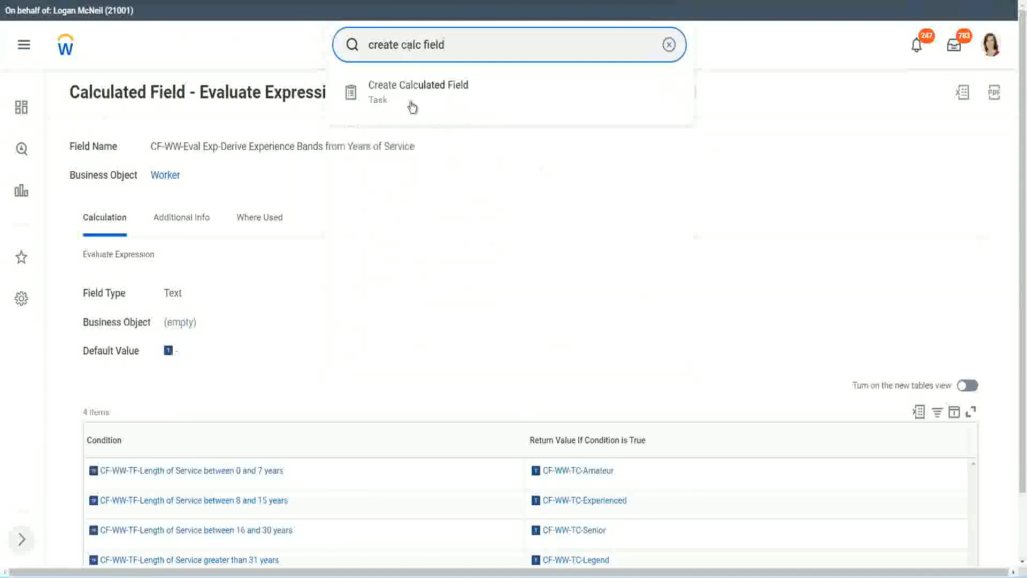
click(426, 99)
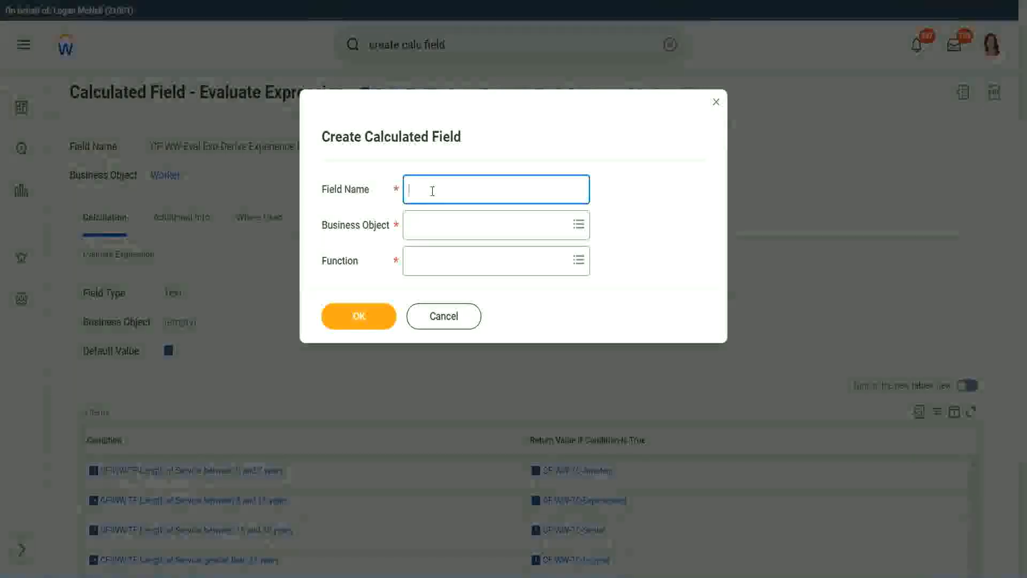
Enter the field name CF-WW-LRB-Identify Experience Bands from years of Service
text(CF)
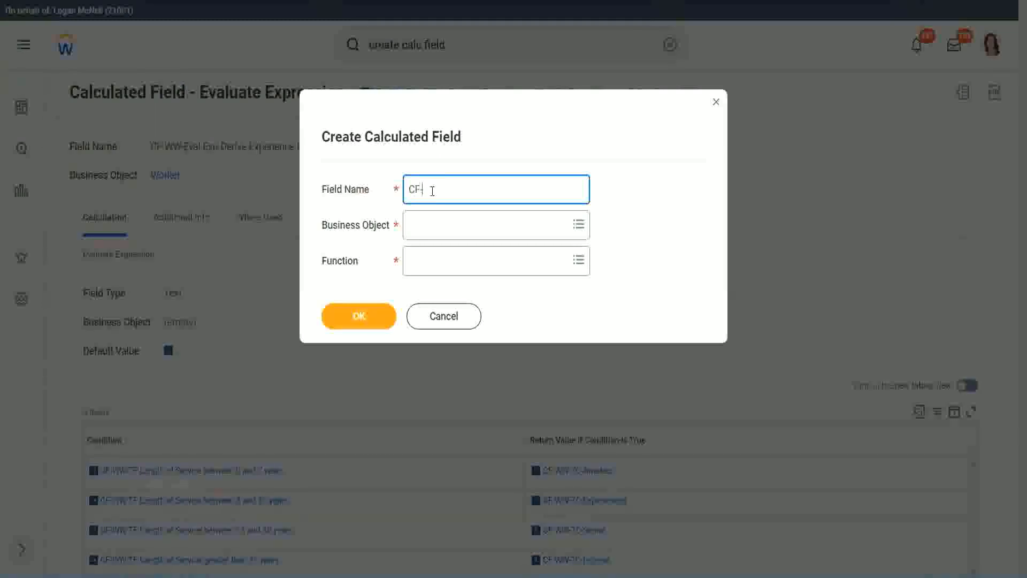
text(-WW-LRB-Identify Exe)
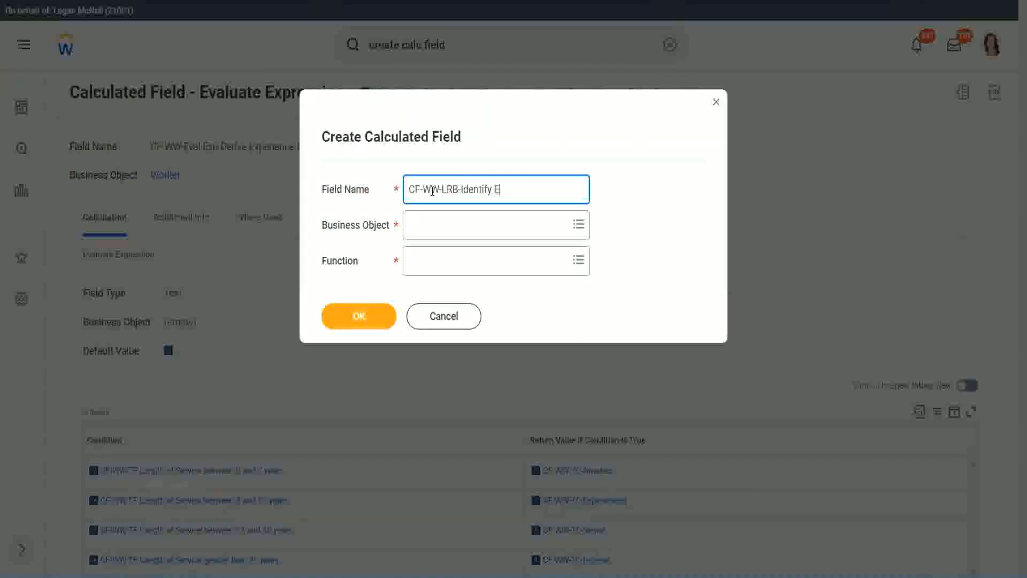
key(BackSpace)
text(perience)
key(BackSpace)
key(BackSpace)
text(ce Bands fro)
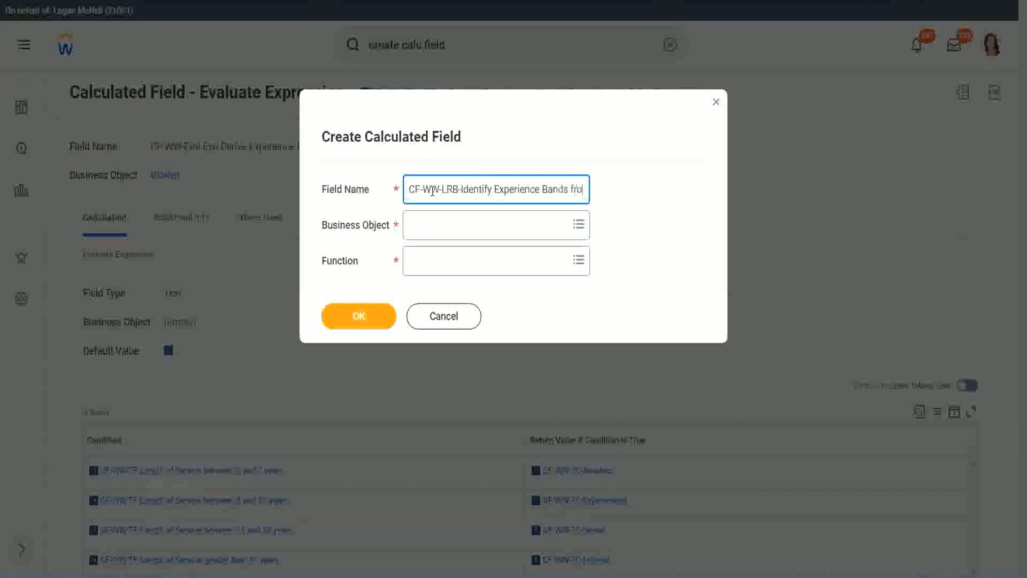
text(m years of Service)
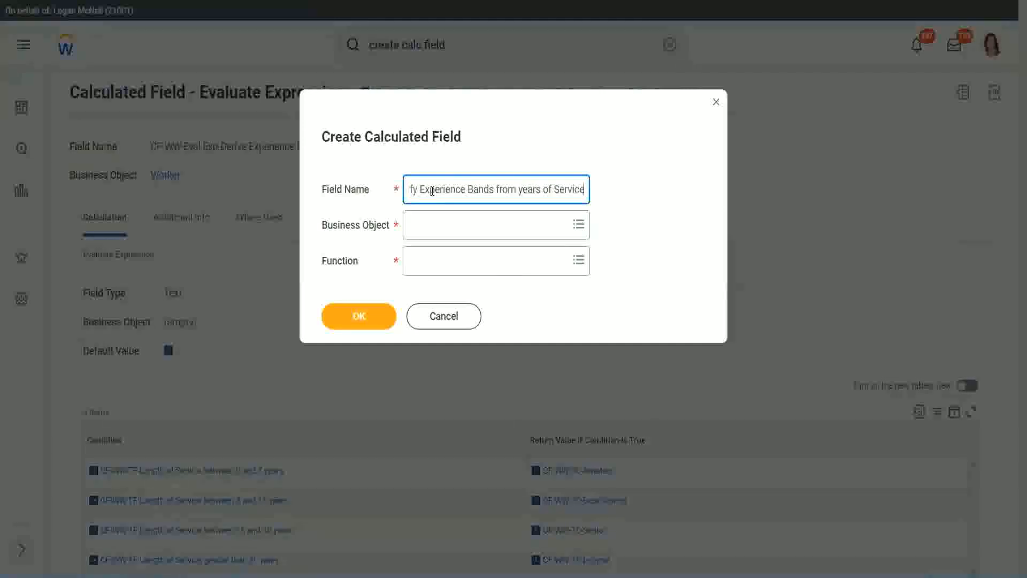
key(Tab)
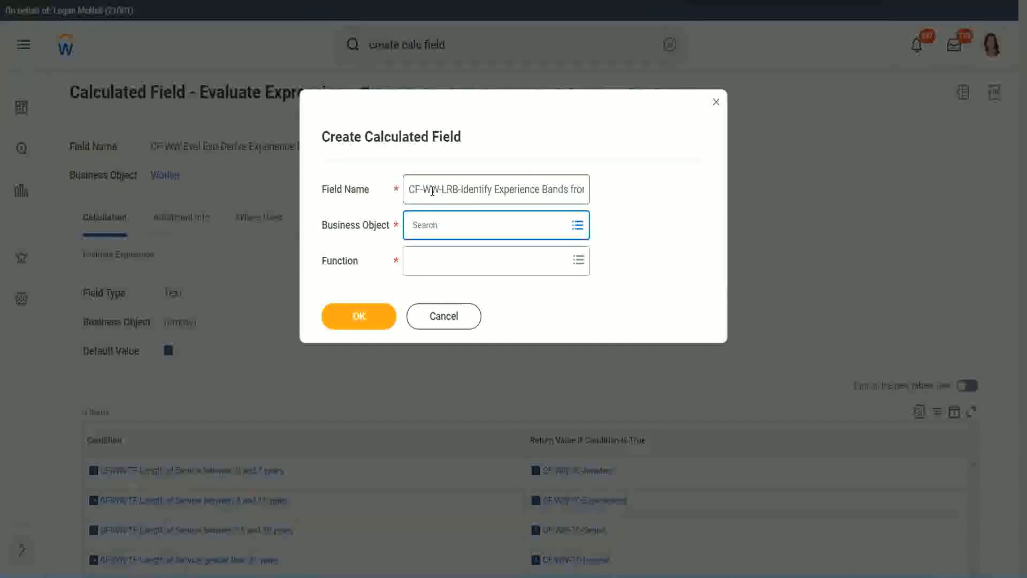
Set the business object to Worker and the function to Lookup Range Band, and confirm the dialog
text(worker)
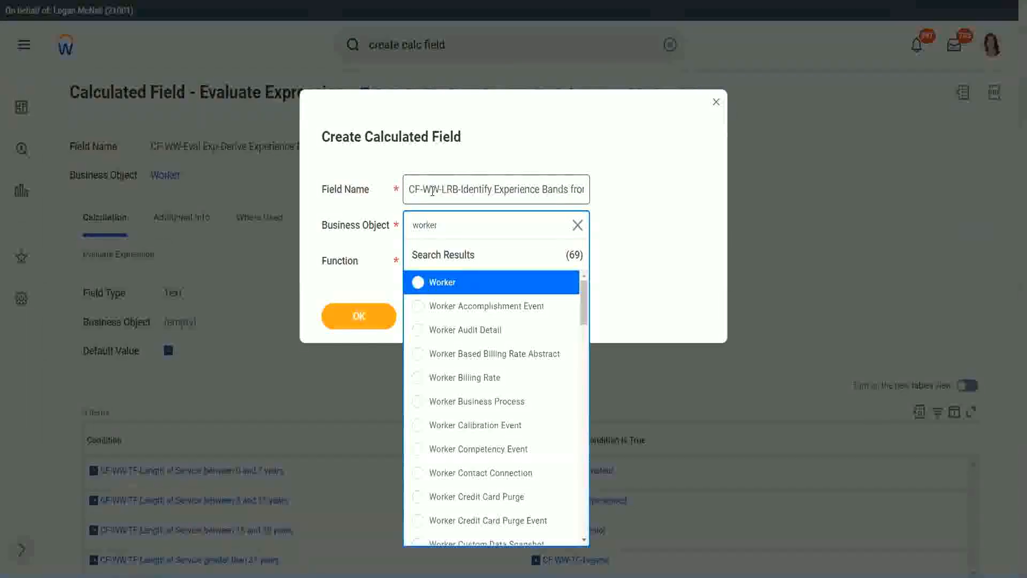
key(Return)
key(Tab)
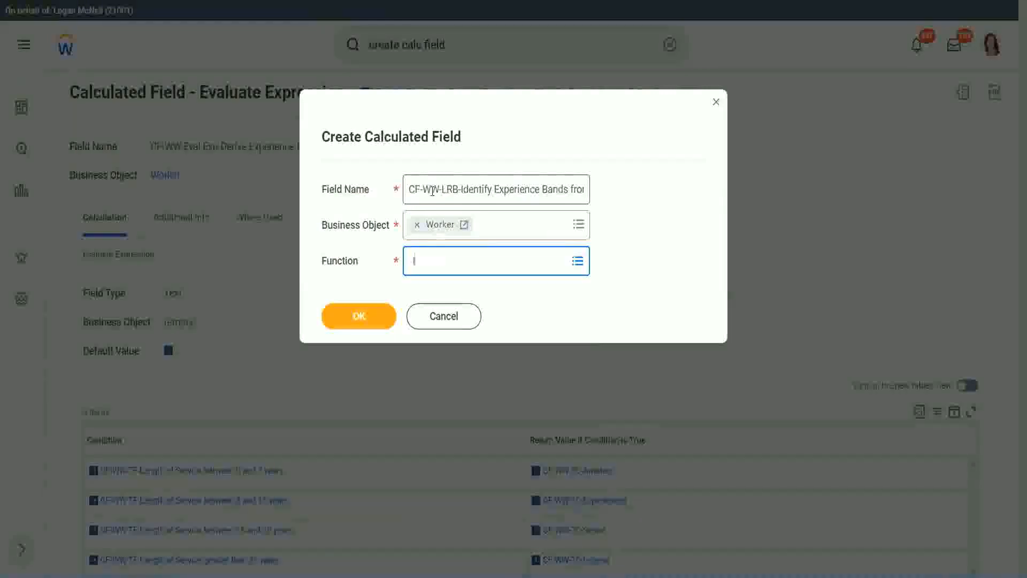
text(lrb)
key(Return)
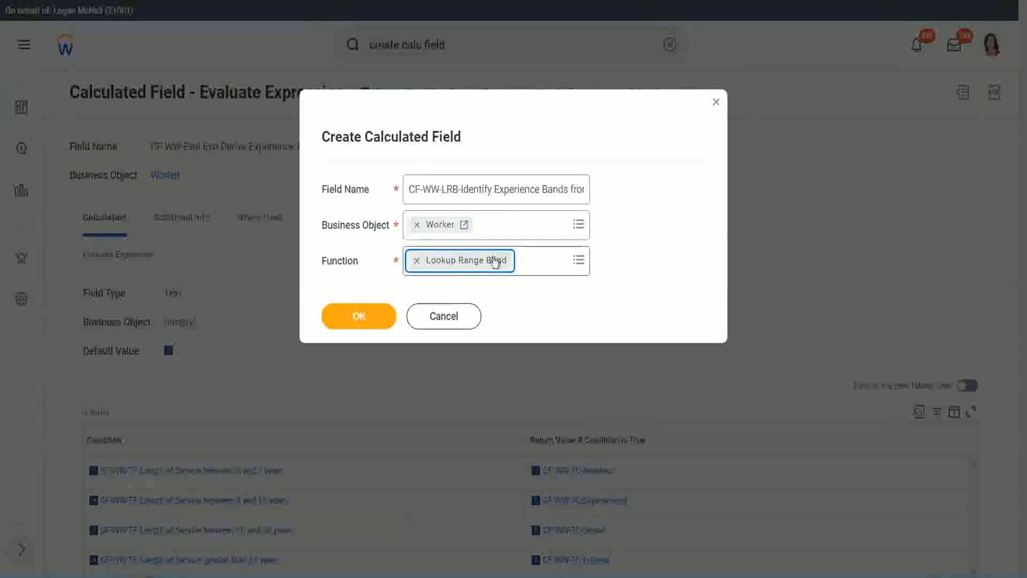
click(367, 318)
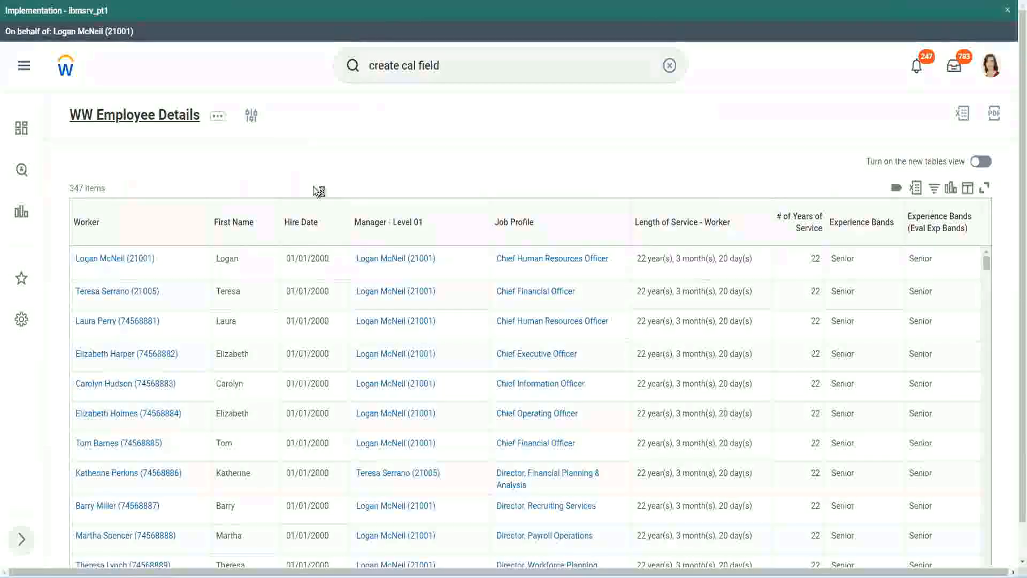
Open the WW Employee Details report definition and copy the name of the CF-WW-Convert Text To Number-Number of Years from Length of Service column field
click(369, 331)
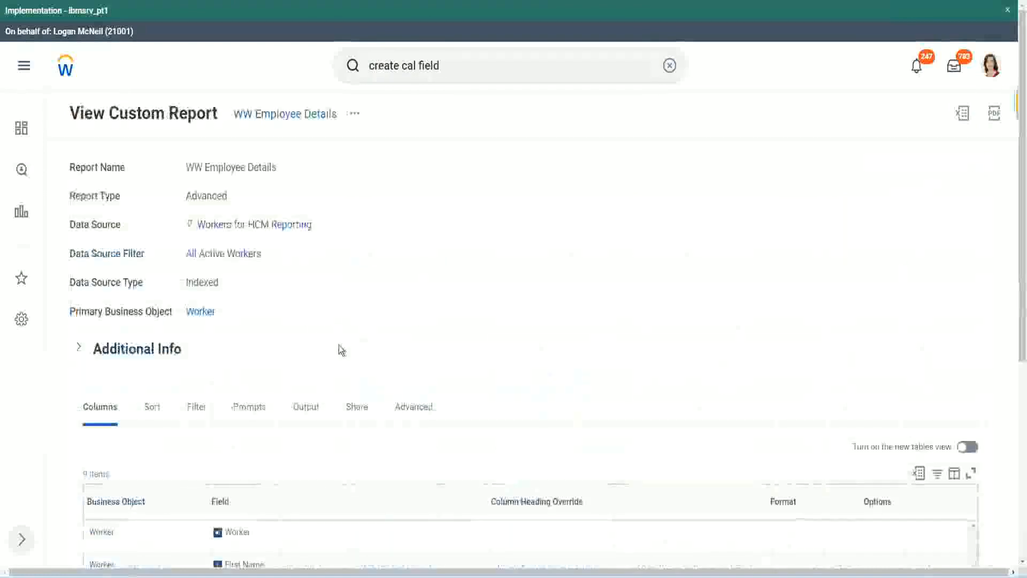
scroll(342, 349, down, 5)
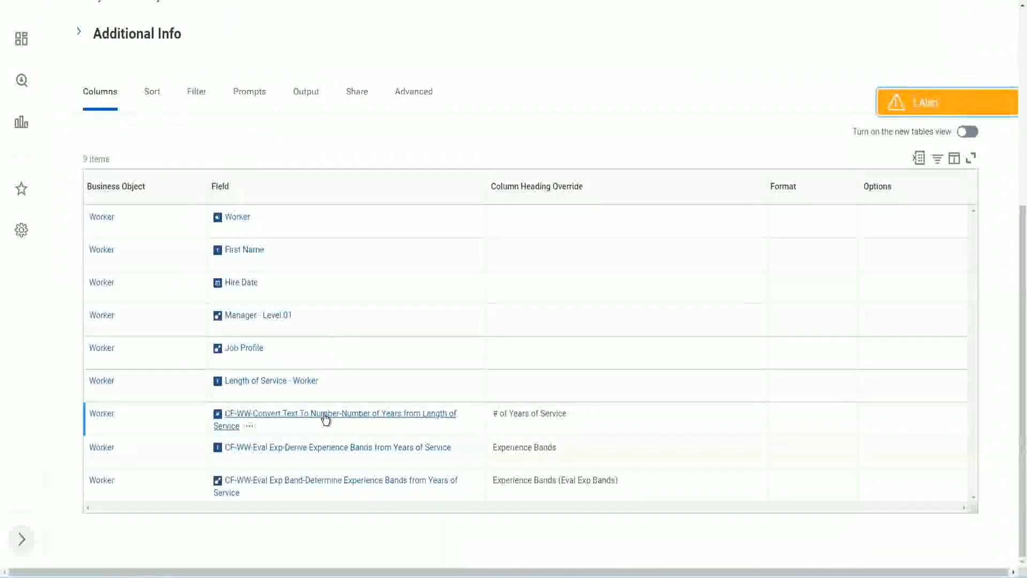
right_click(325, 421)
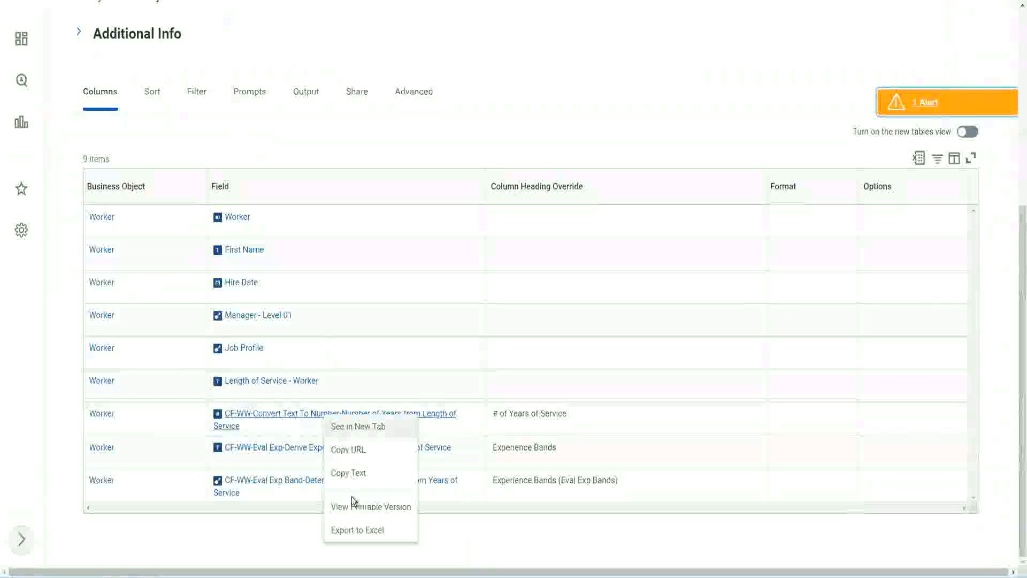
click(354, 476)
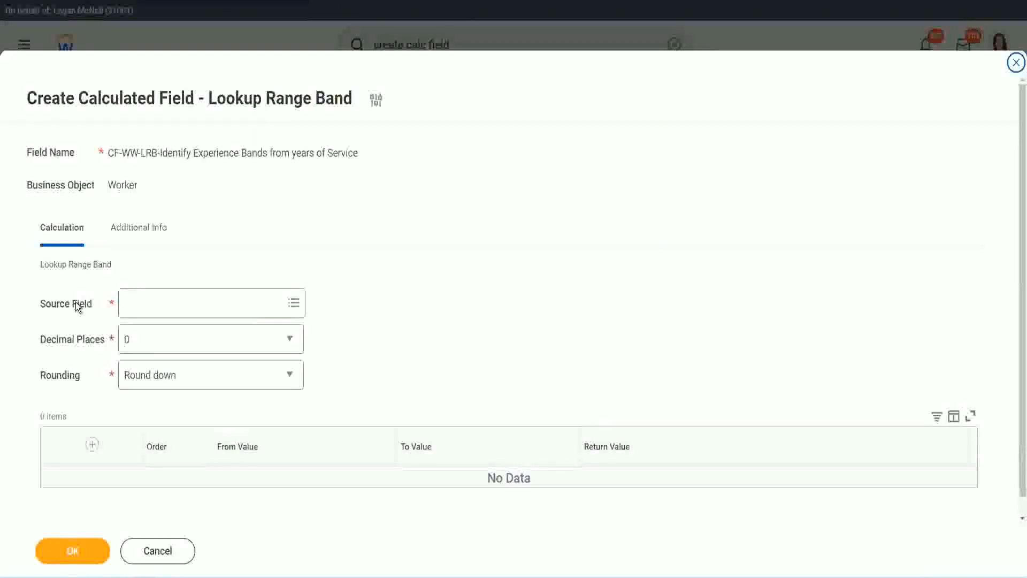
Set the Source Field to CF-WW-Convert Text To Number-Number of Years from Length of Service
click(159, 301)
key(Return)
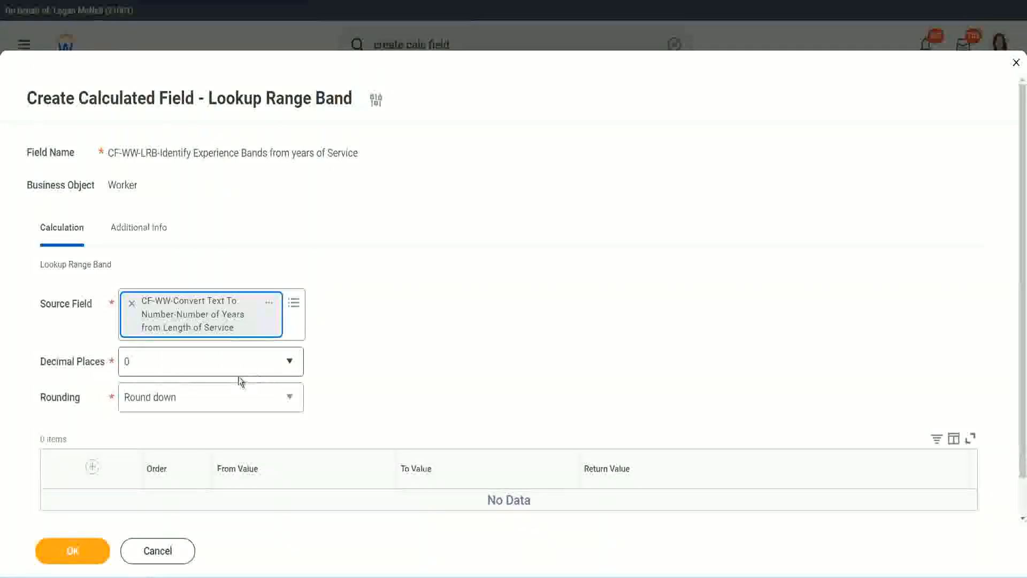
click(201, 368)
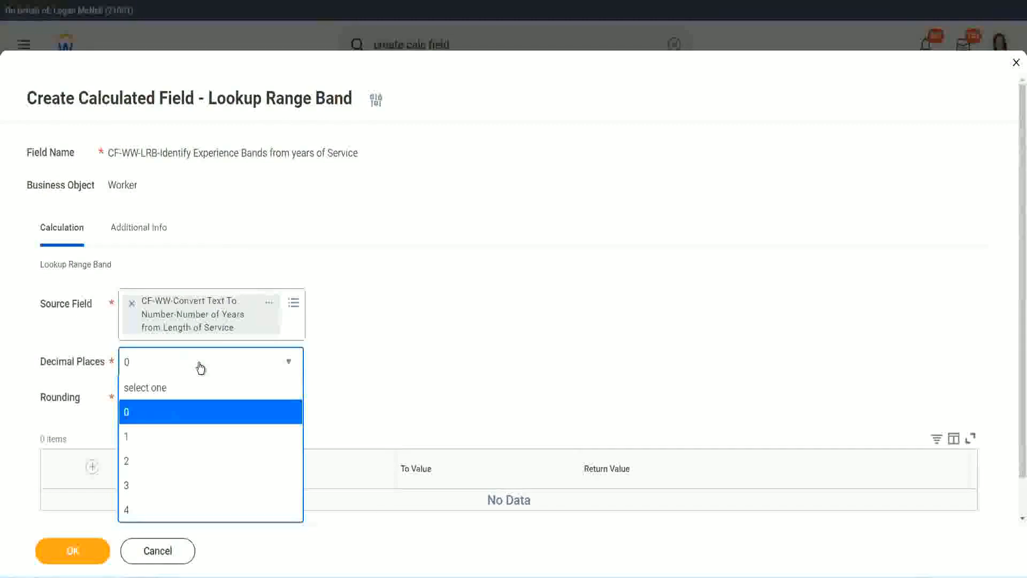
click(401, 351)
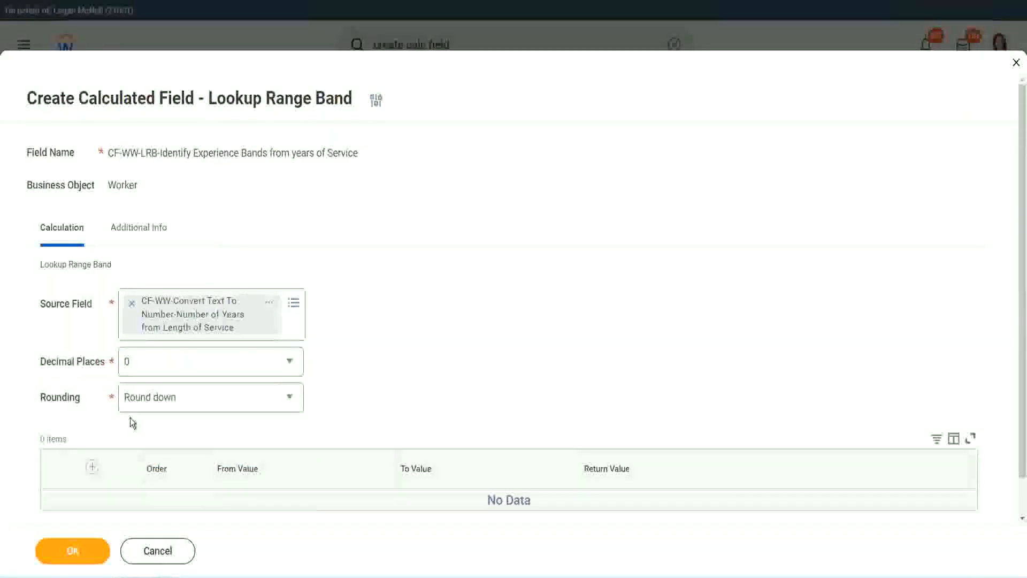
Set the Rounding option to Round
click(165, 401)
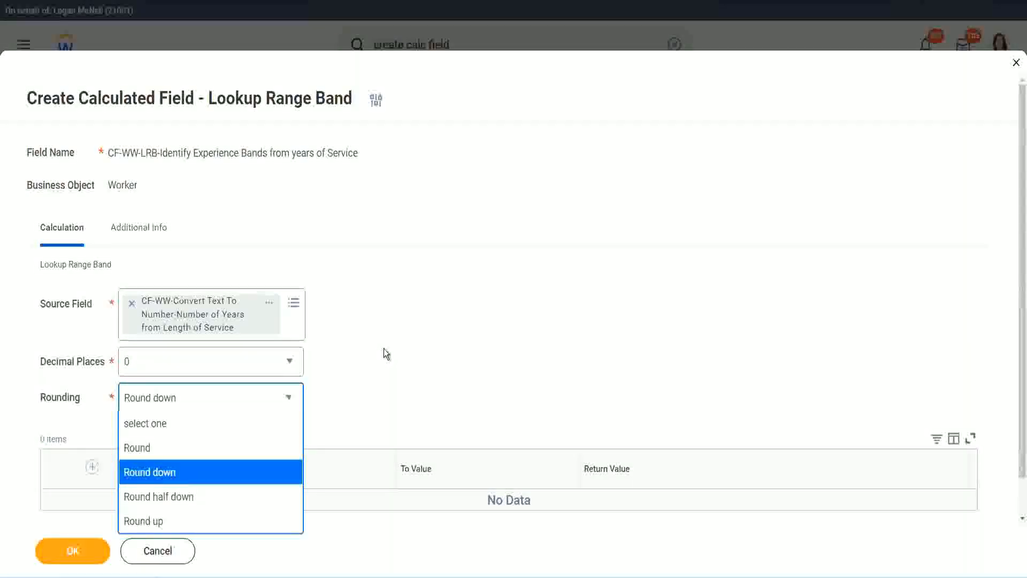
click(361, 394)
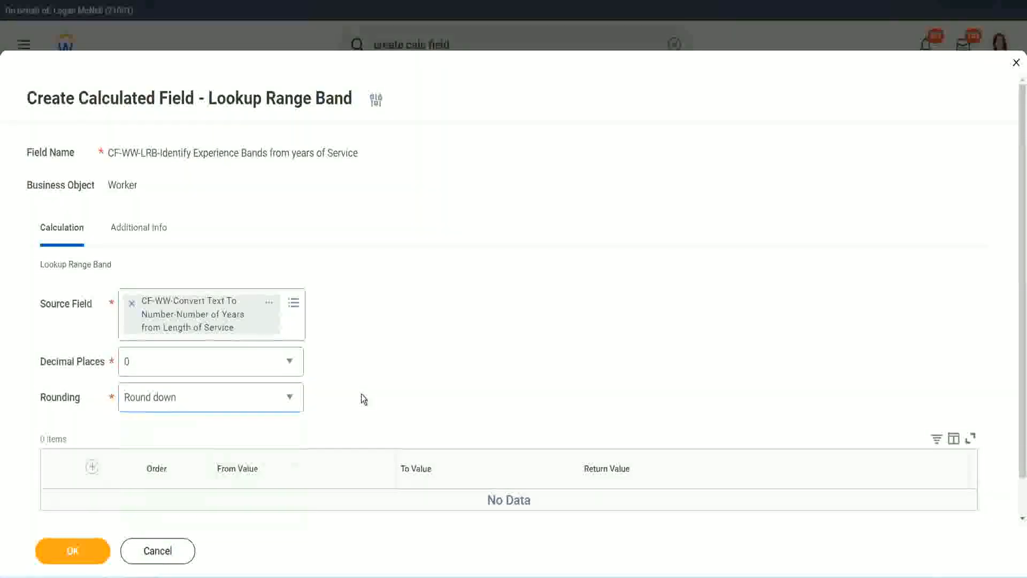
click(173, 395)
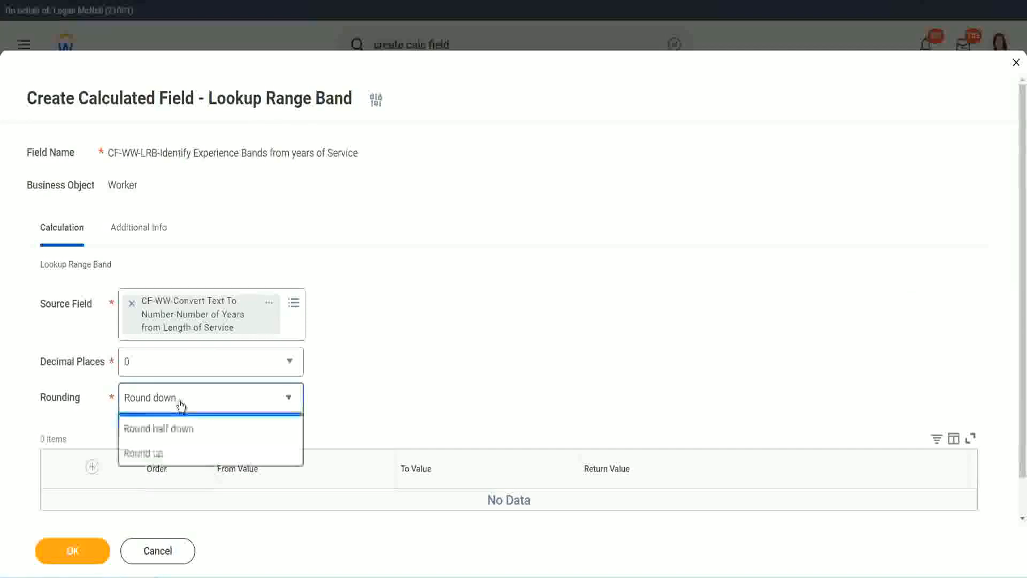
click(172, 453)
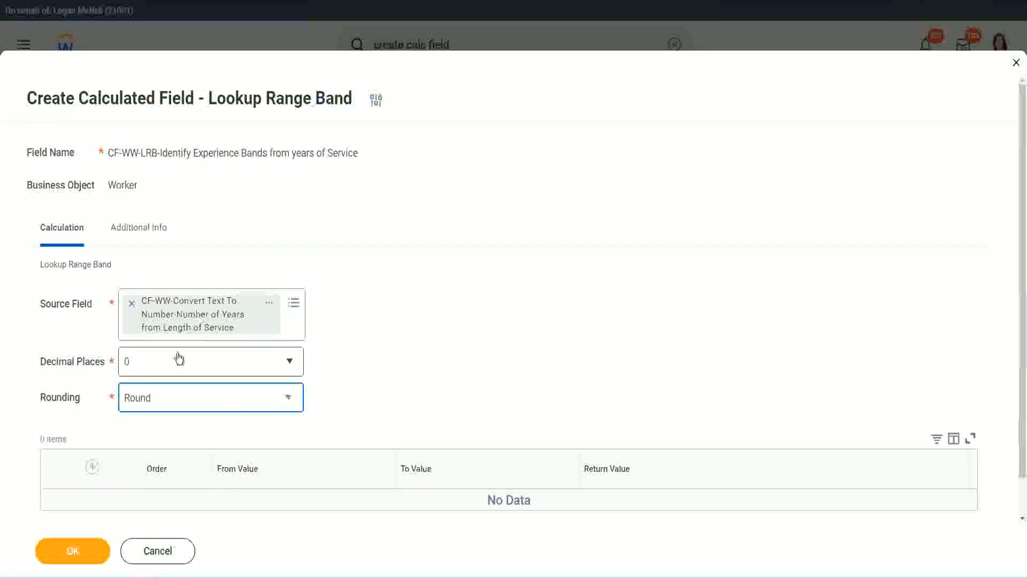
Add a first band row with From Value 0, To Value 7 and Return Value Amateur
click(93, 469)
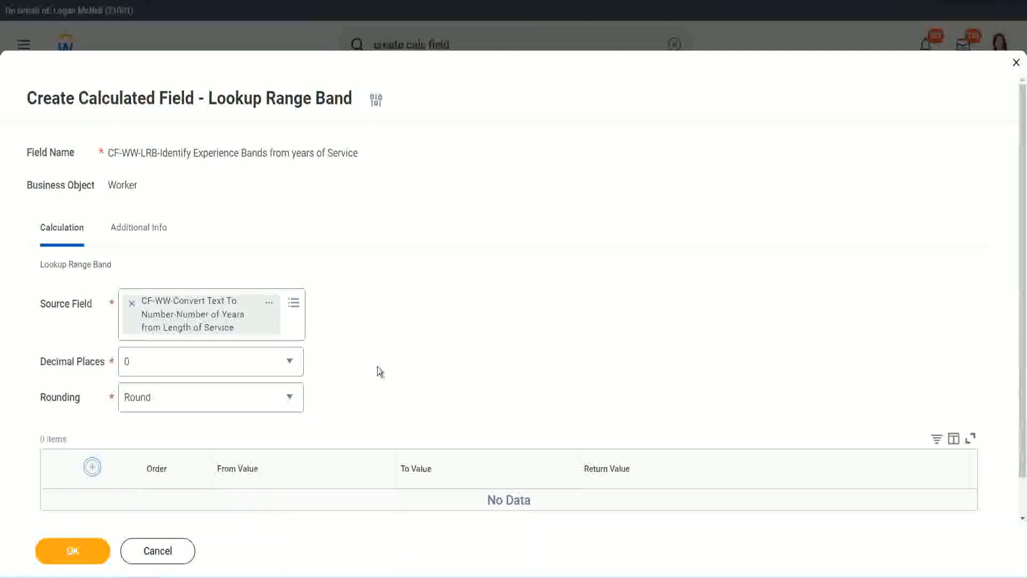
scroll(427, 324, down, 2)
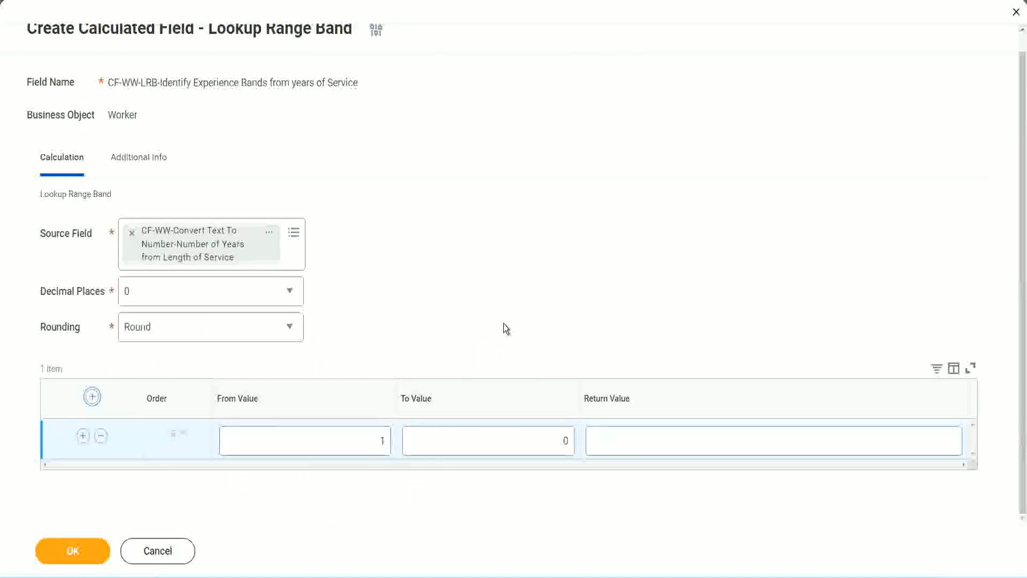
click(375, 443)
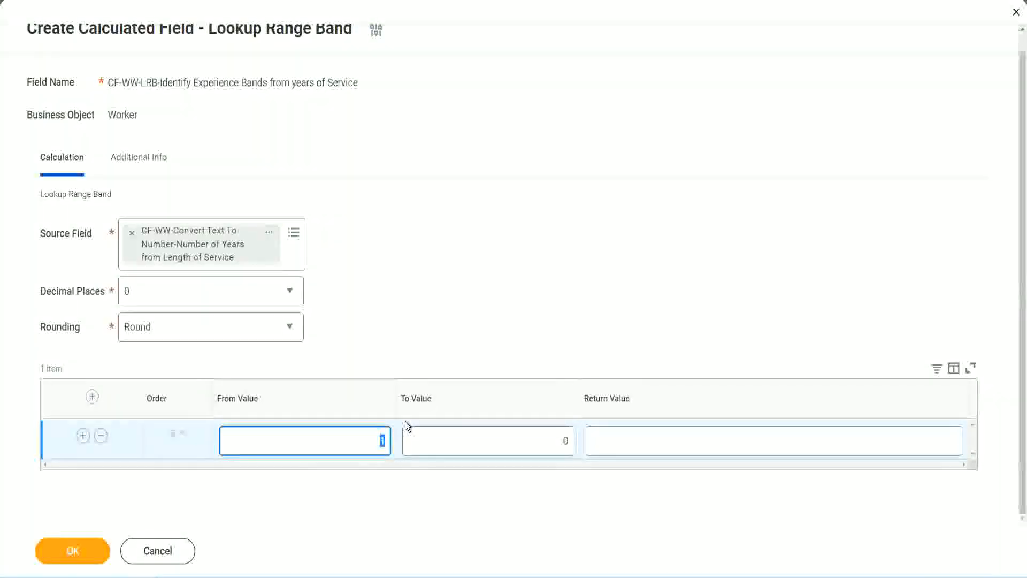
text(0)
key(Tab)
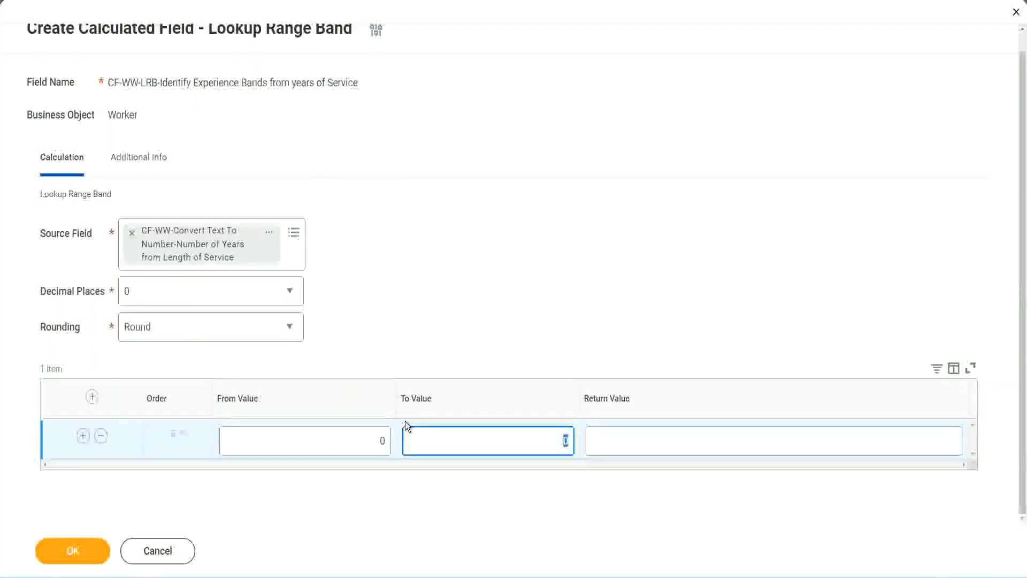
text(7)
key(Tab)
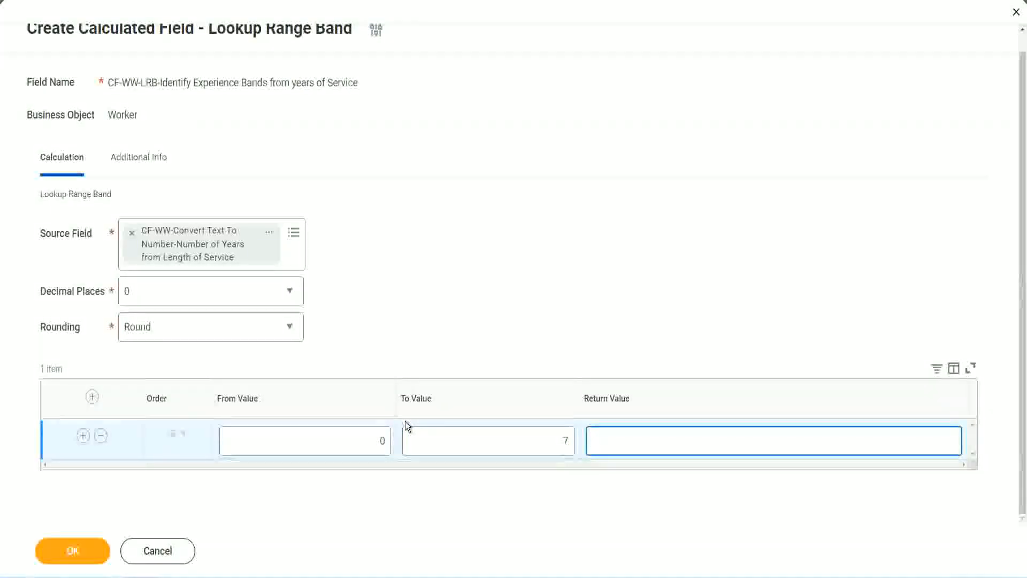
text(Amateur)
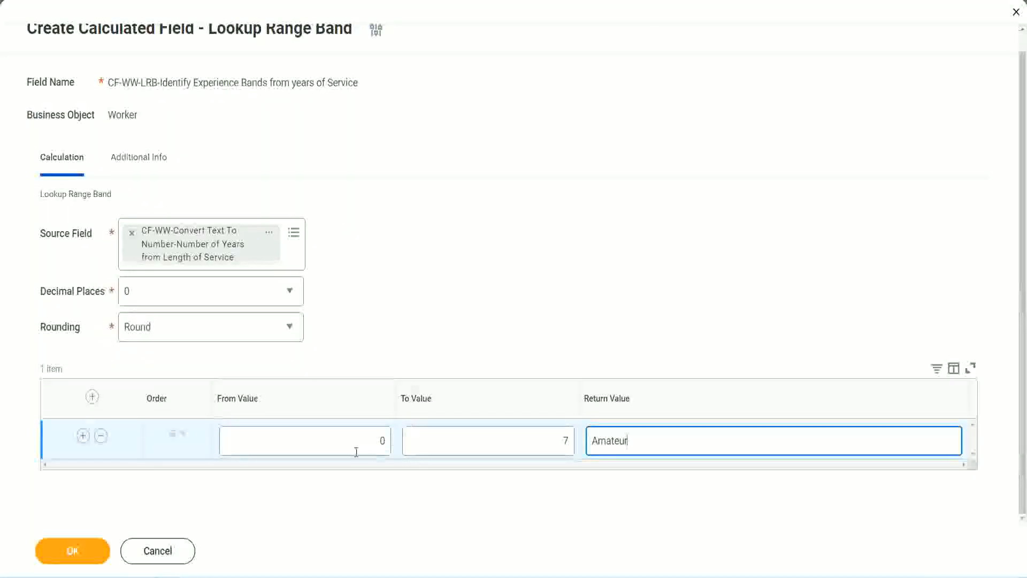
Add a second band row with From Value 8, To Value 15 and Return Value Experienced
click(357, 452)
click(557, 434)
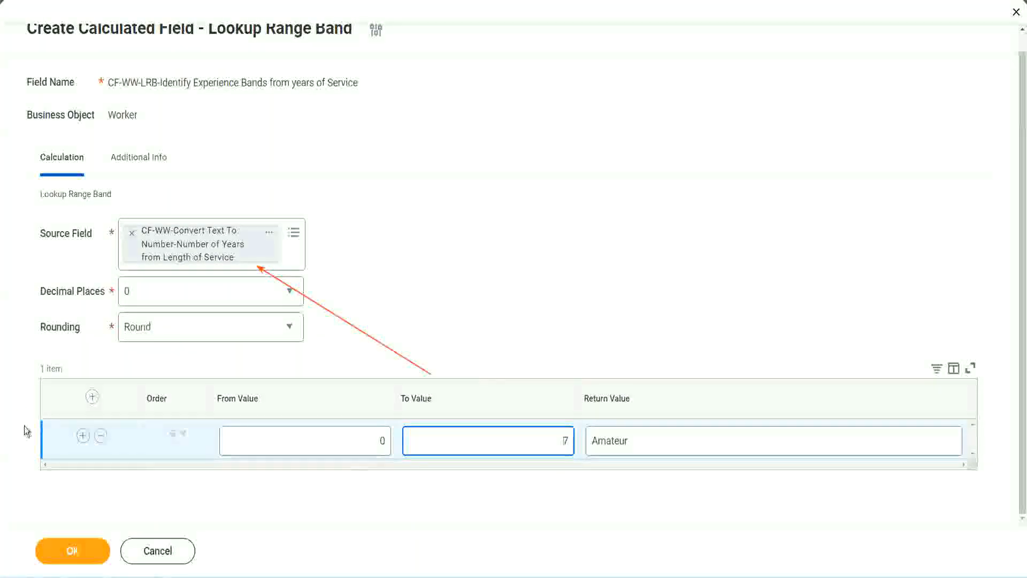
click(83, 436)
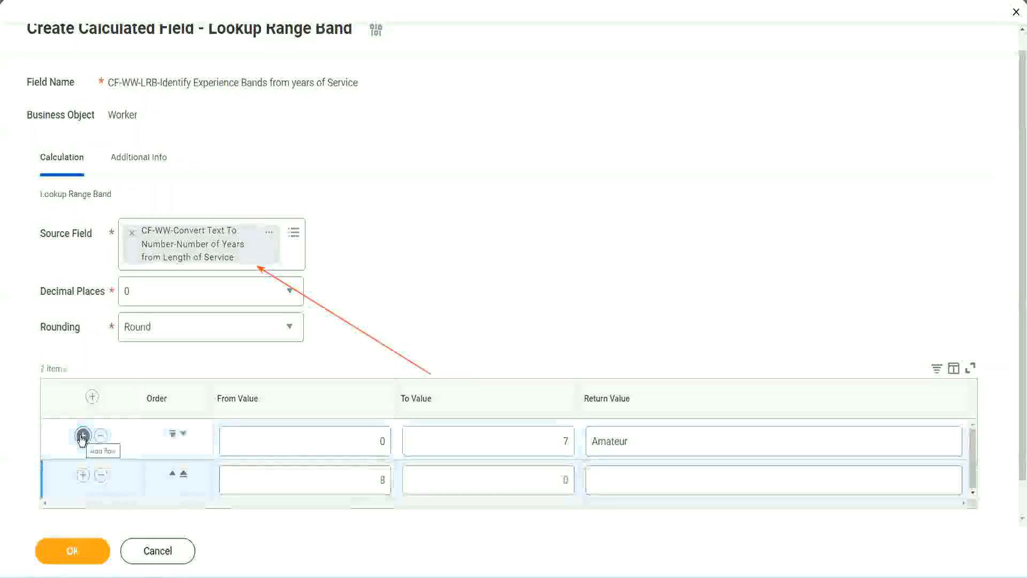
click(393, 484)
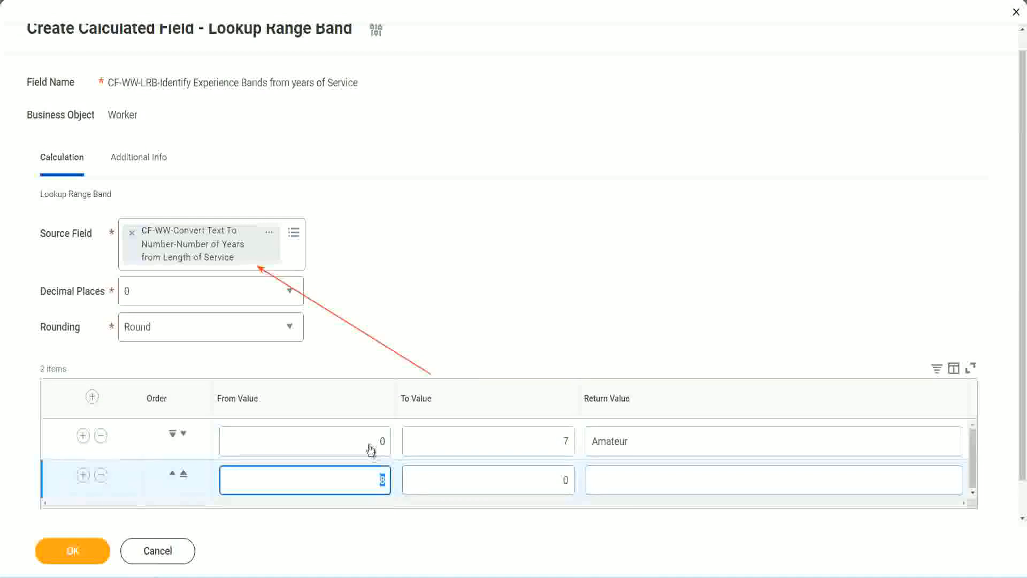
click(563, 442)
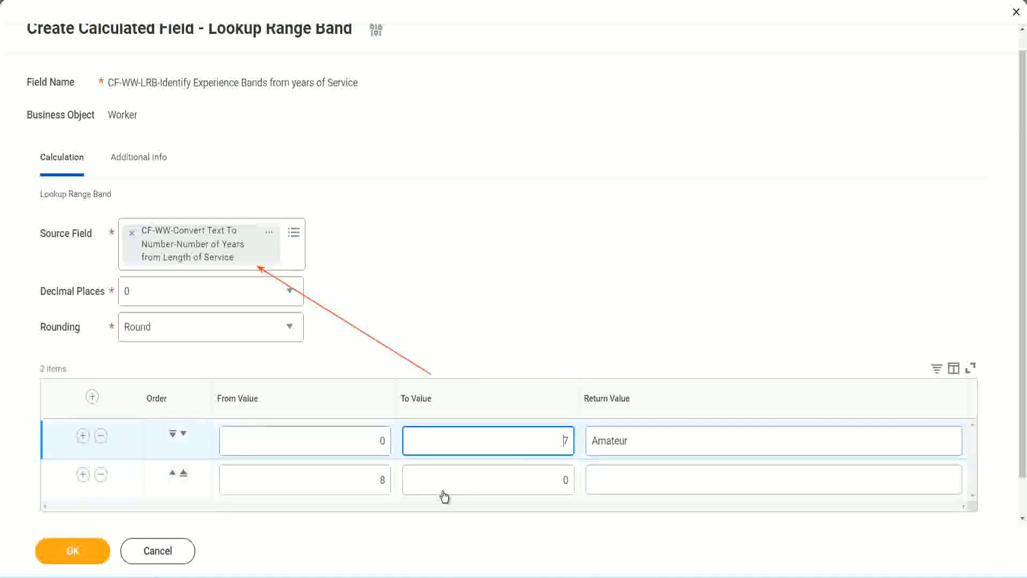
click(365, 484)
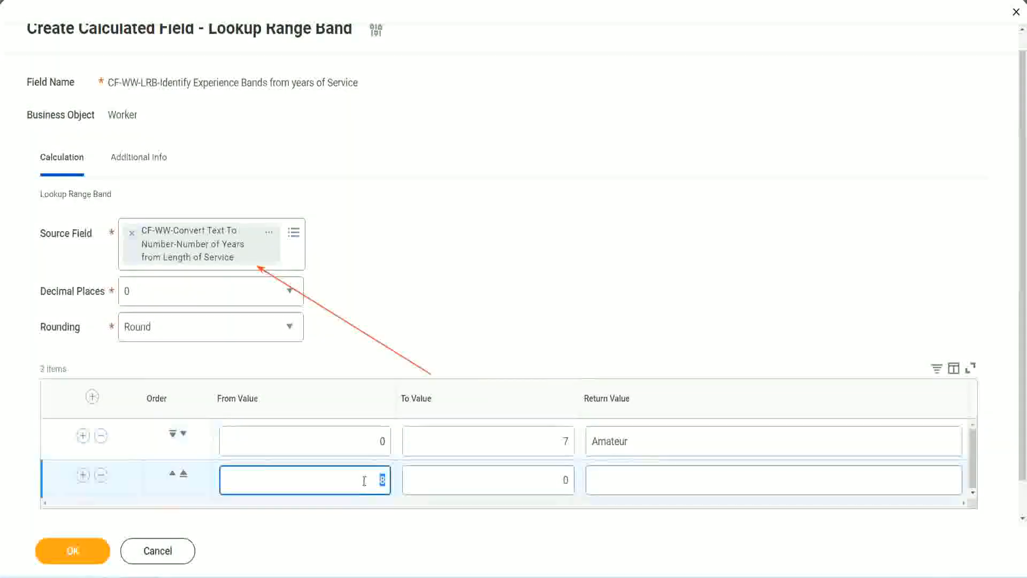
click(362, 480)
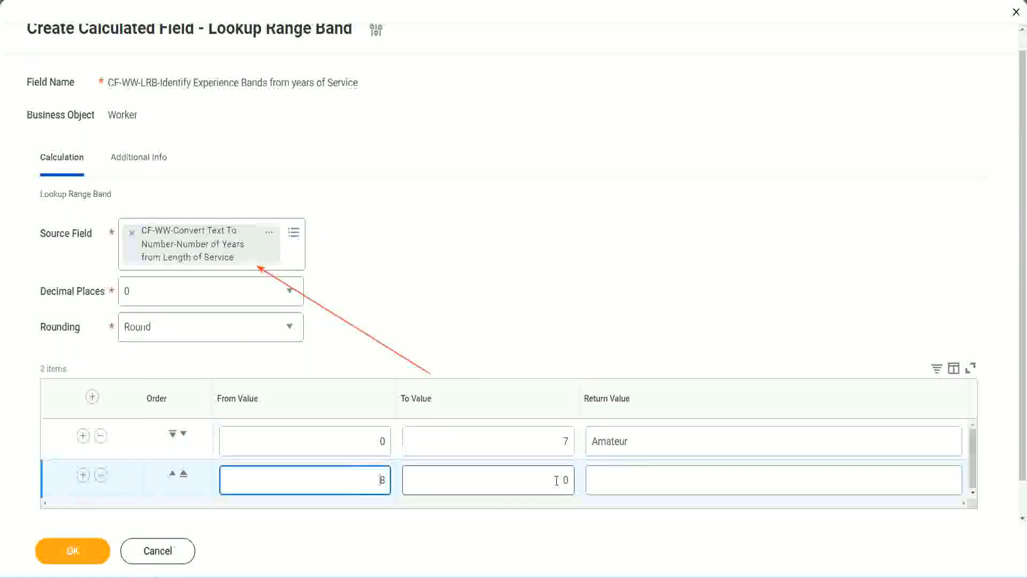
click(557, 480)
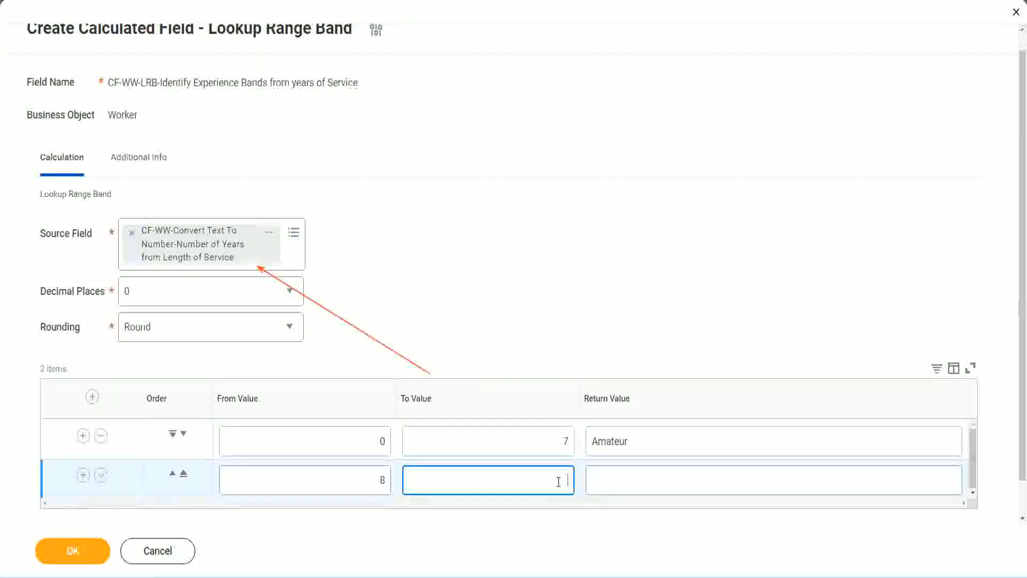
text(15)
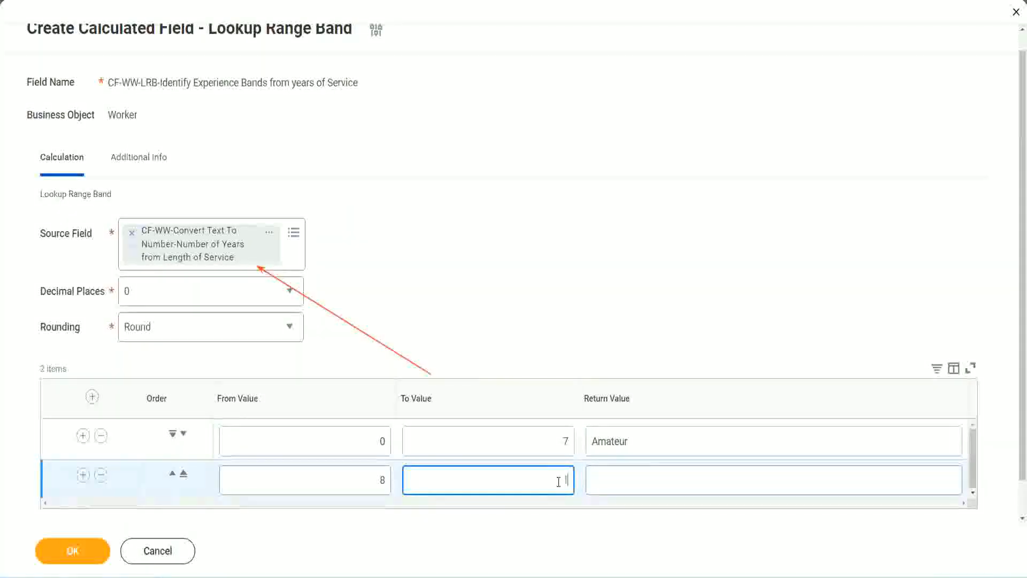
click(633, 477)
text(Ex)
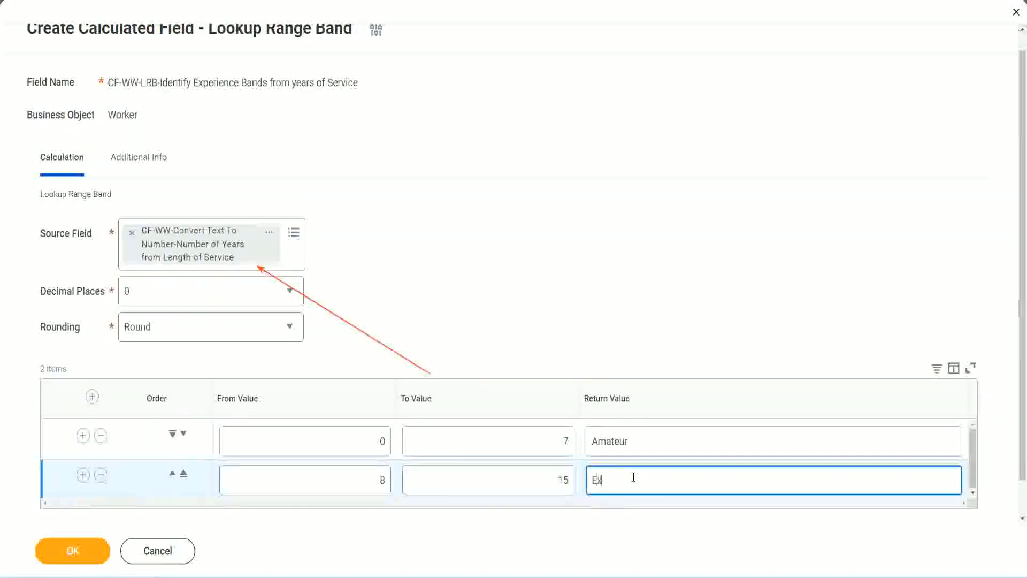
text(perienced)
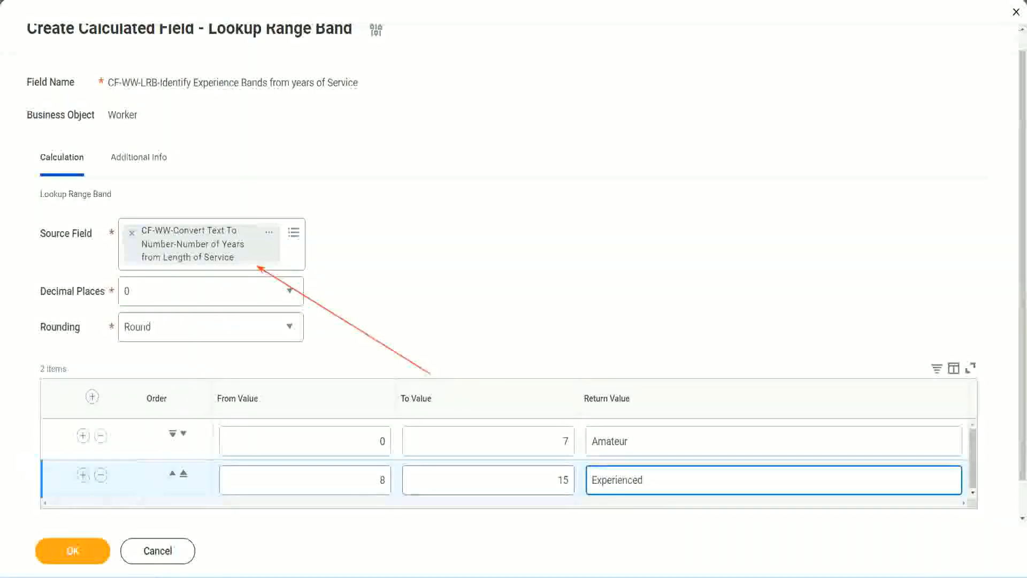
Add a third band row with From Value 16, To Value 30 and Return Value Senior
click(83, 475)
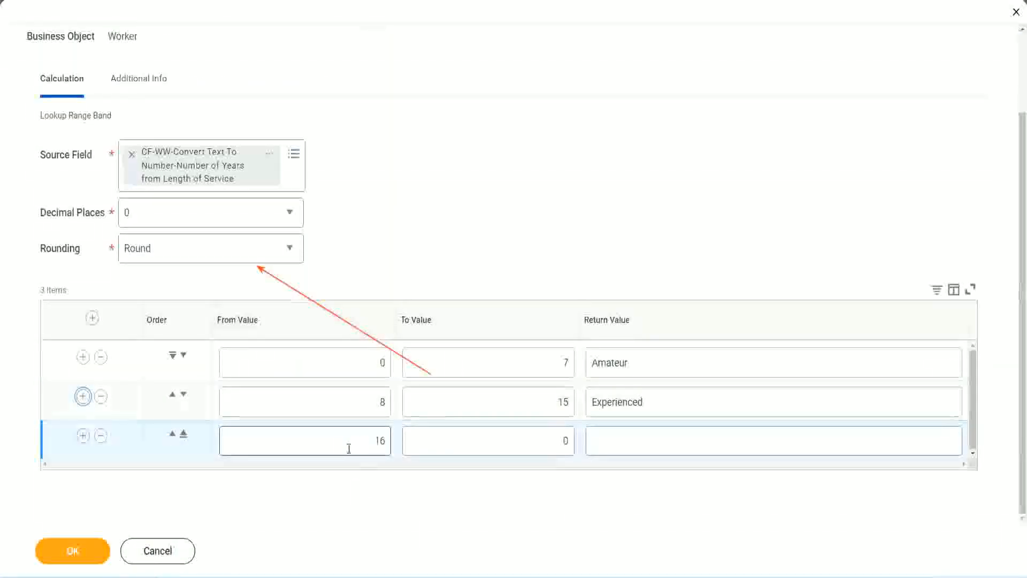
click(546, 439)
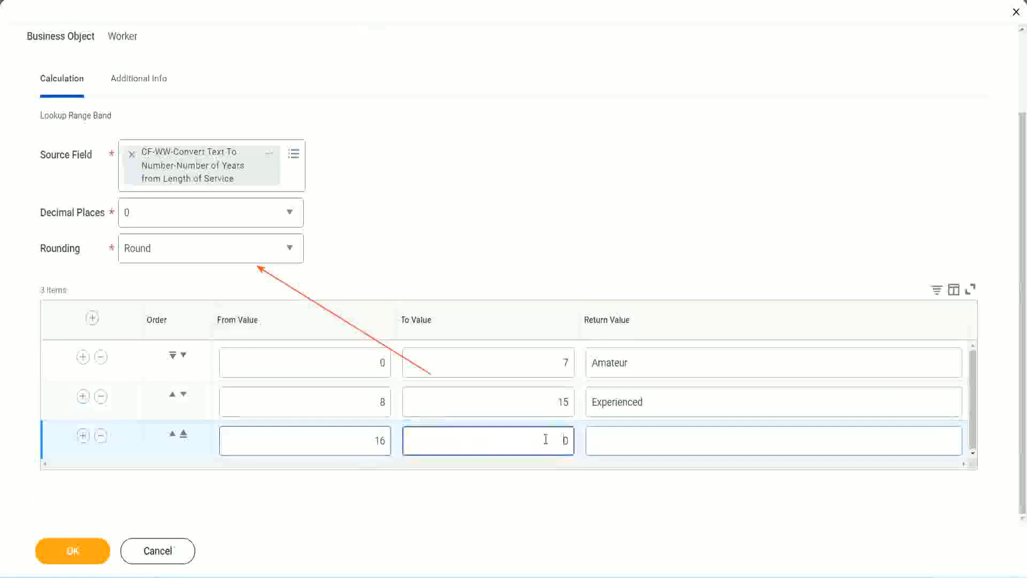
text(3)
key(Tab)
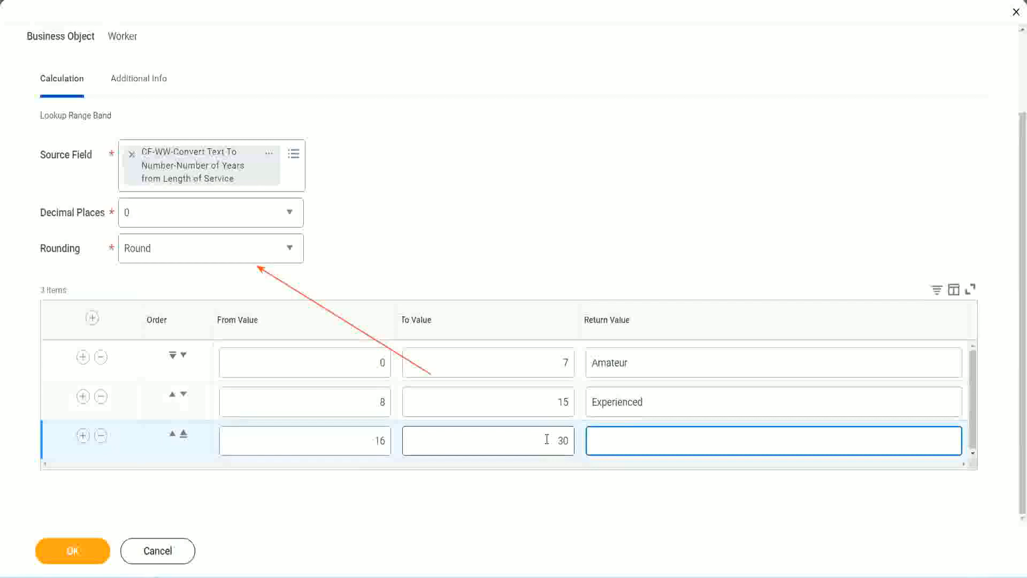
text(Senior)
Add a fourth band row with From Value 31, To Value 1000 and Return Value Legend
click(82, 437)
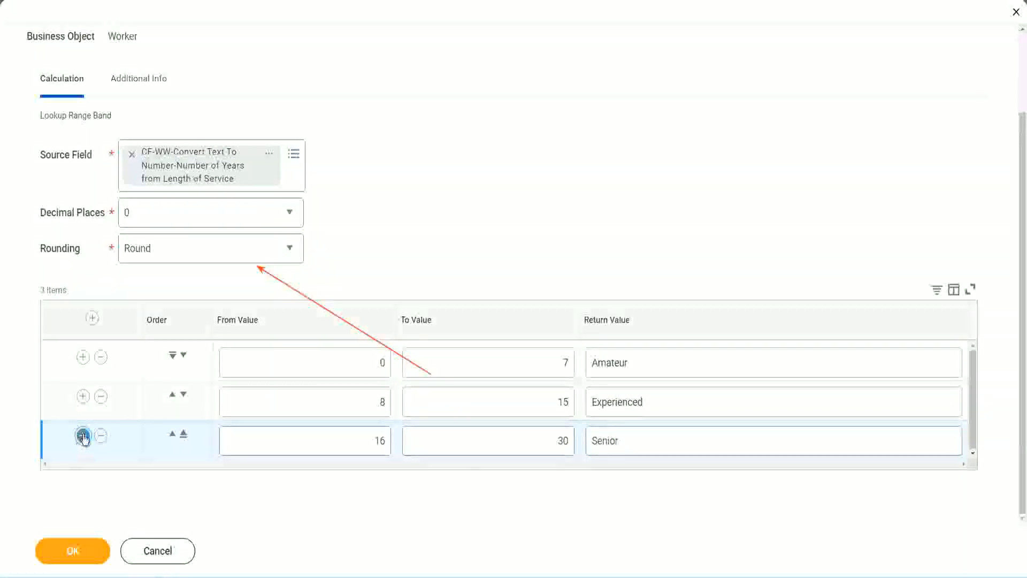
click(338, 435)
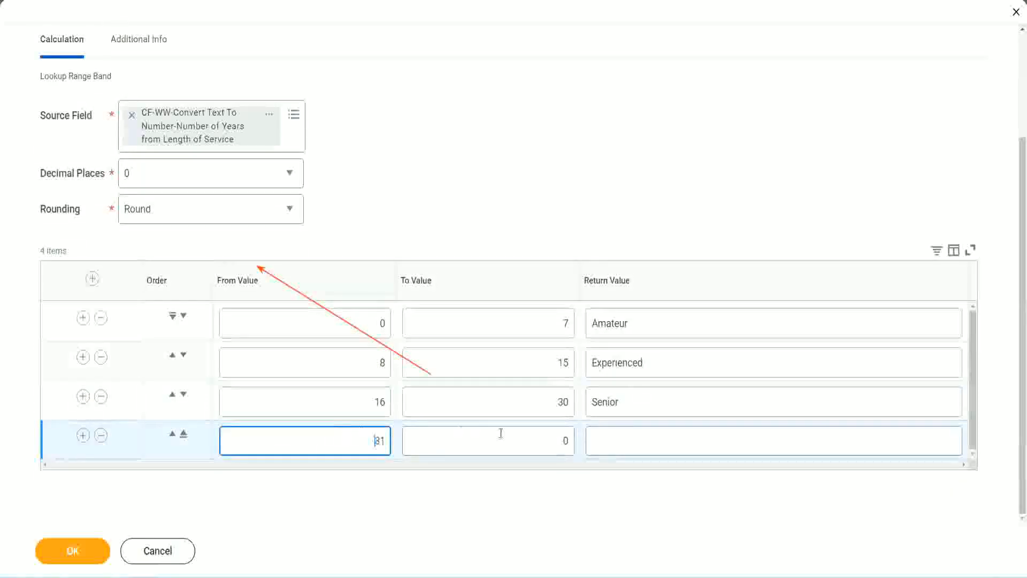
click(553, 441)
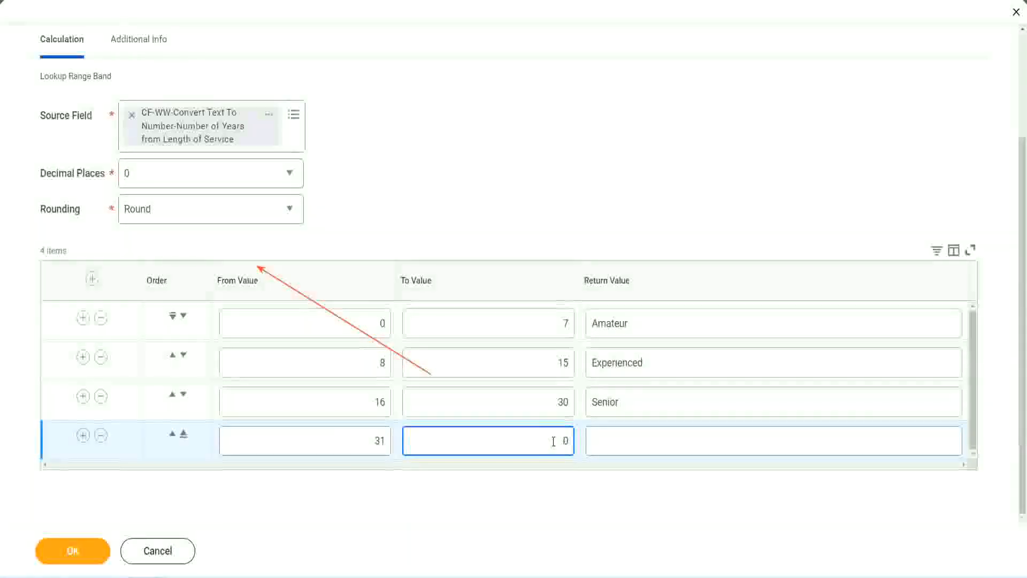
text(1000)
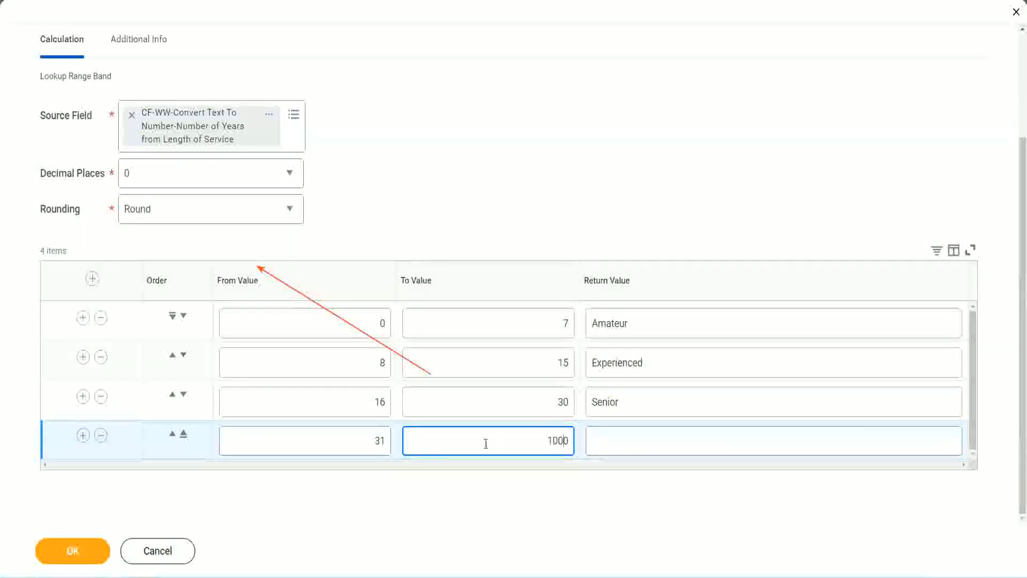
drag(535, 436, 595, 436)
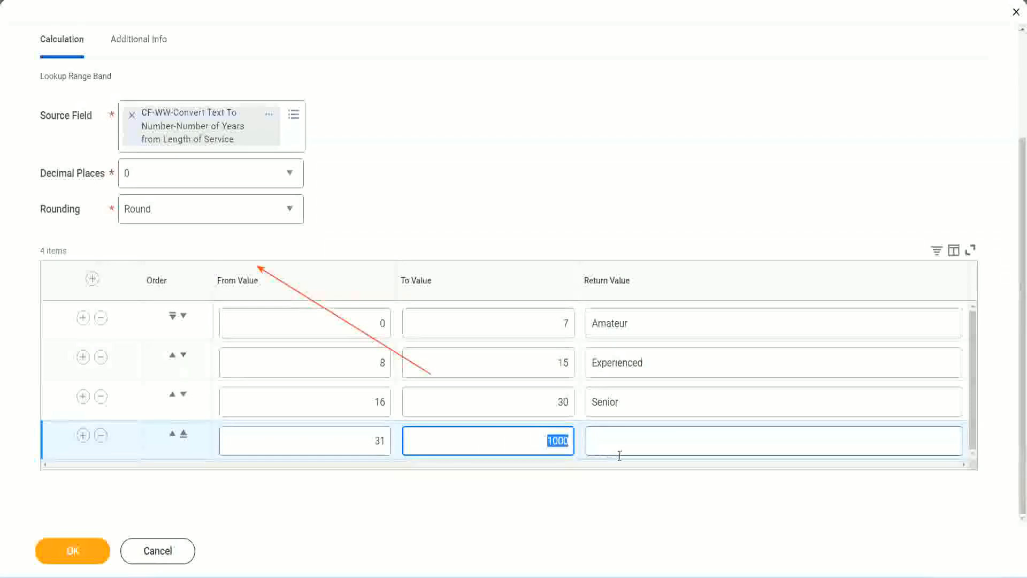
click(544, 438)
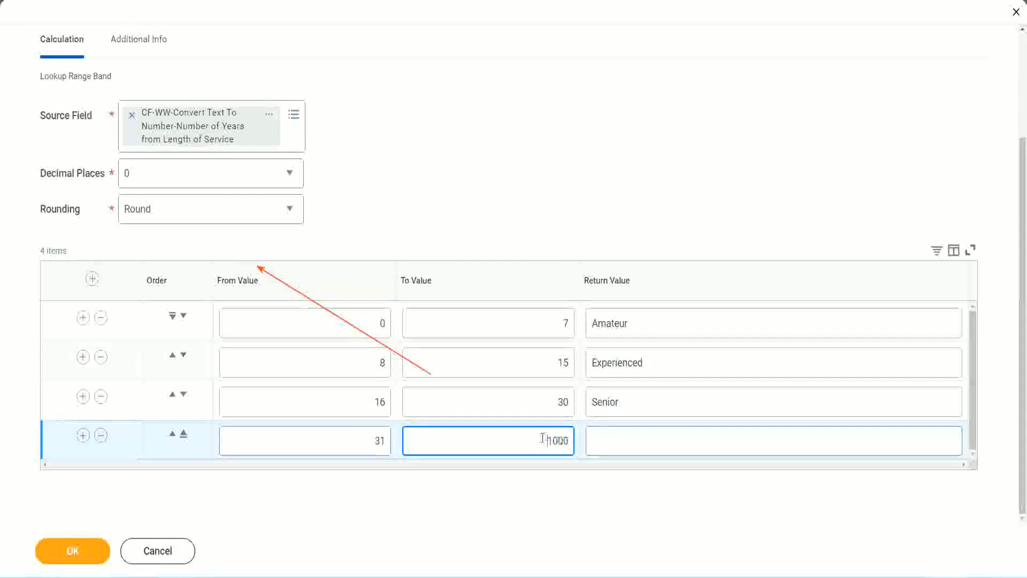
drag(538, 439, 576, 438)
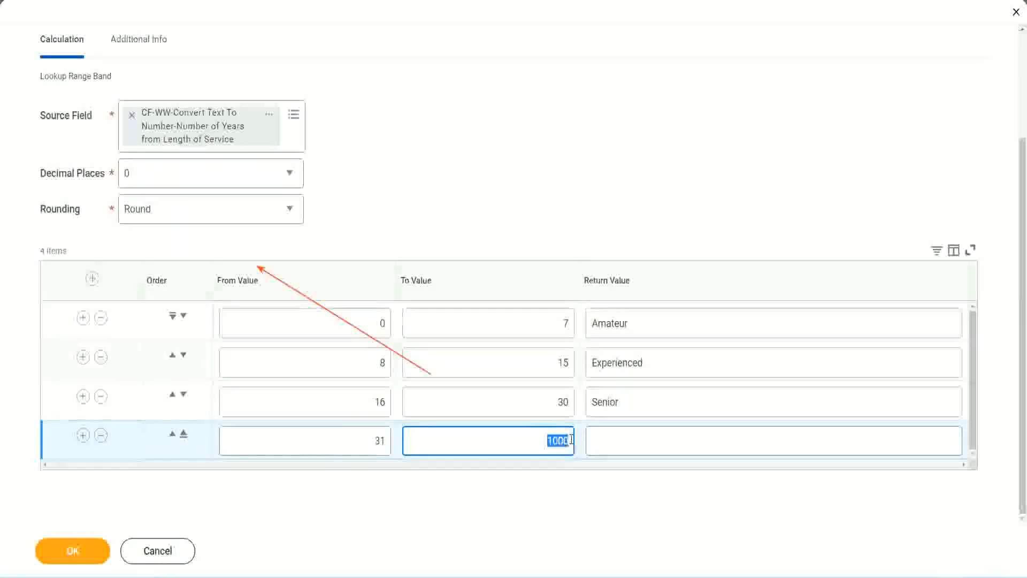
click(641, 440)
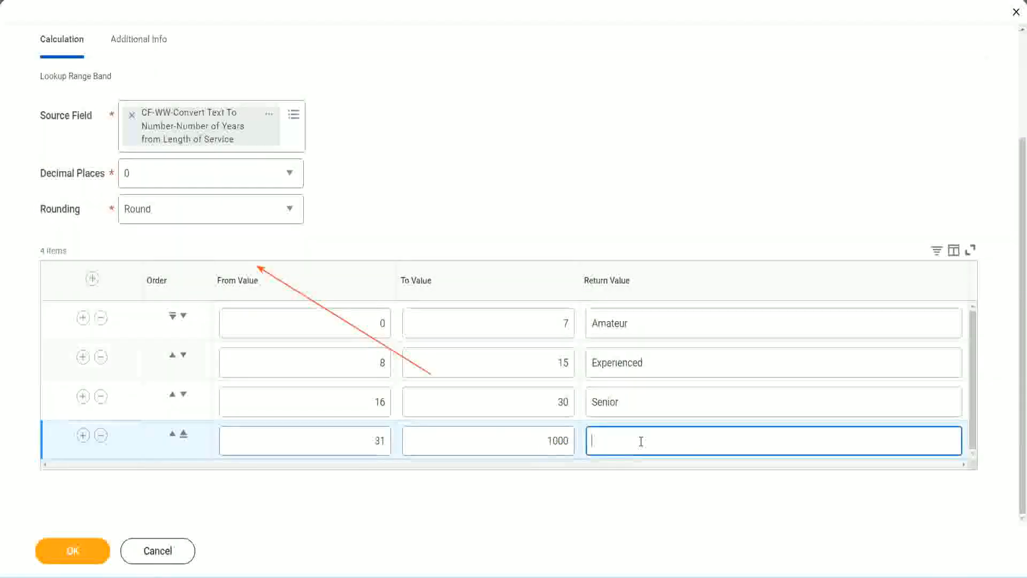
text(Legend)
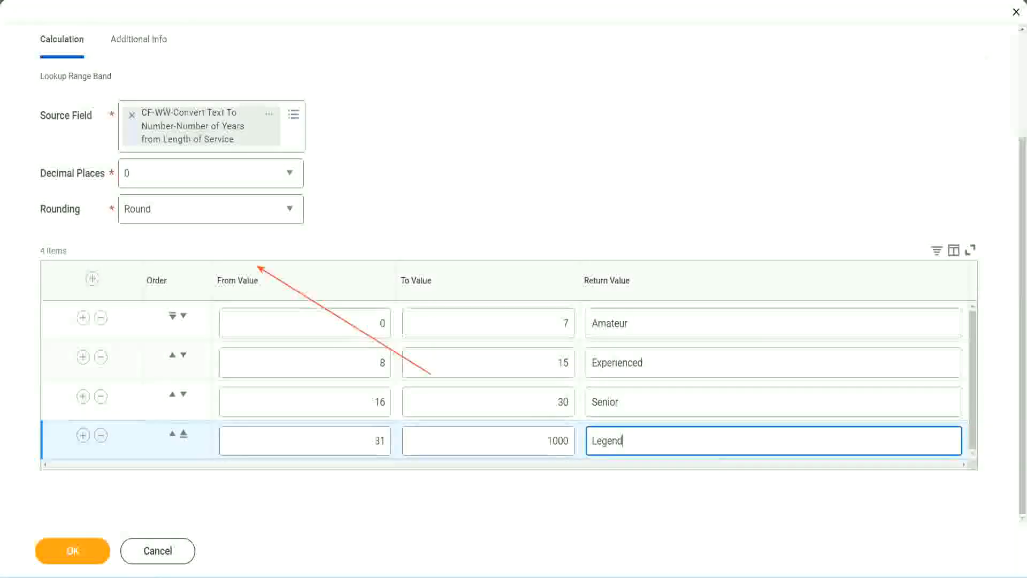
Review the From, To and Return values of all four band rows
click(481, 181)
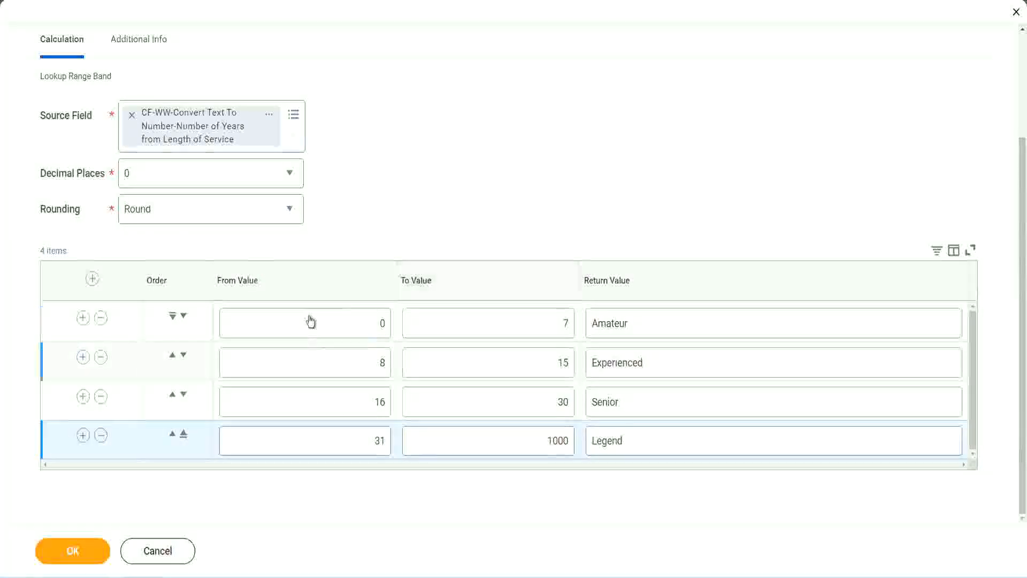
click(667, 322)
click(664, 363)
click(649, 409)
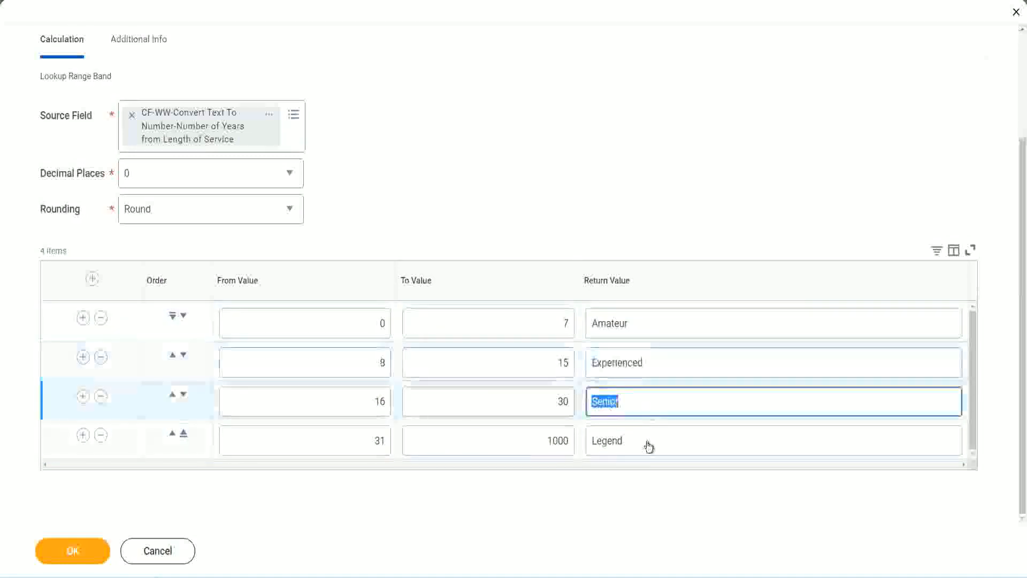
click(649, 443)
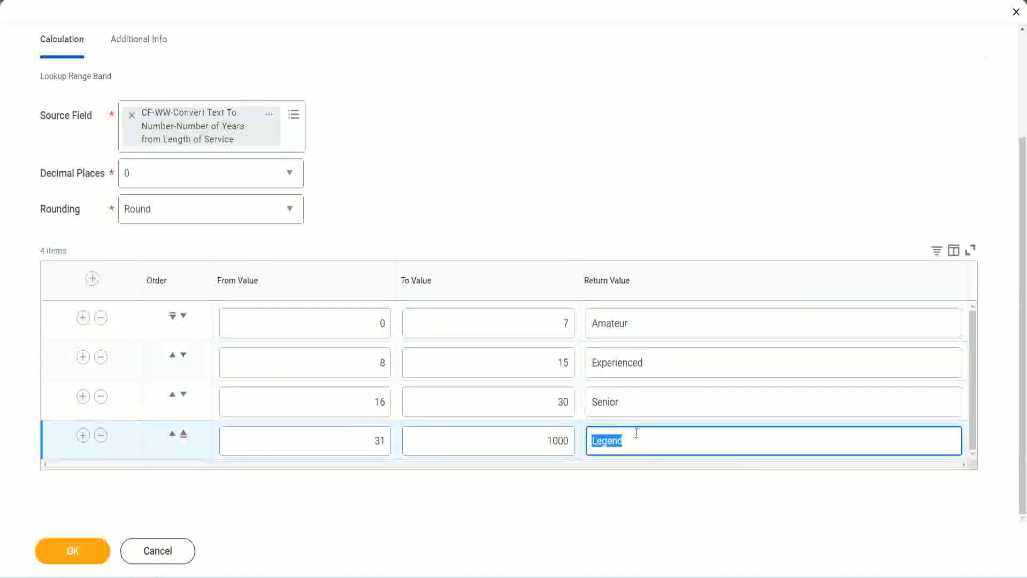
click(328, 324)
click(526, 313)
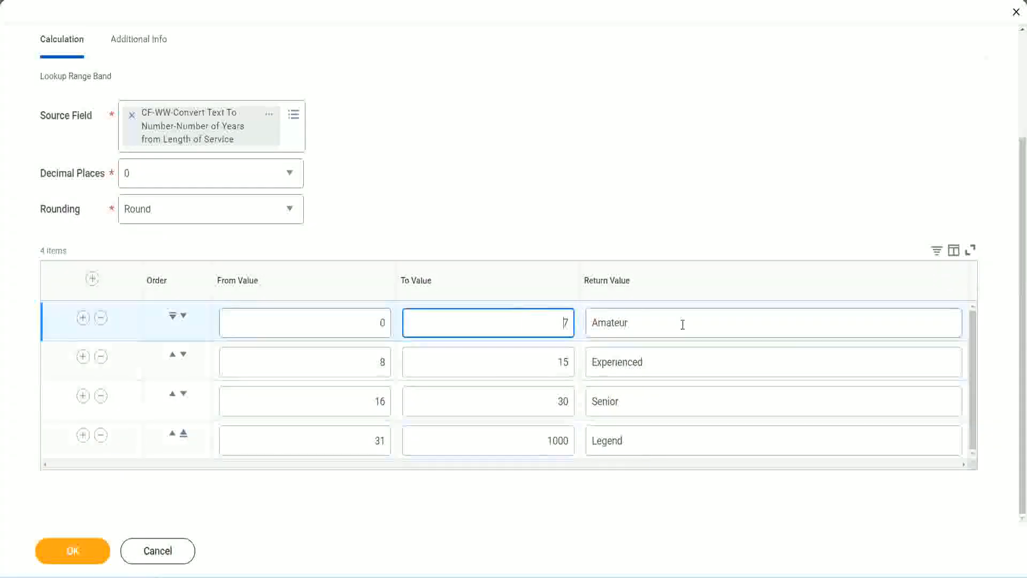
click(681, 323)
click(665, 361)
click(652, 406)
click(646, 440)
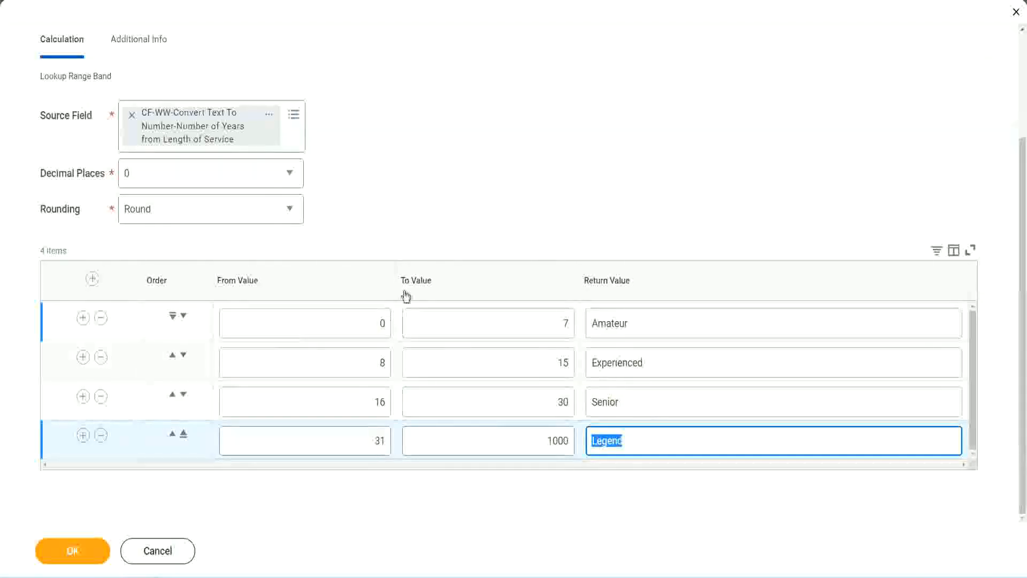
click(476, 228)
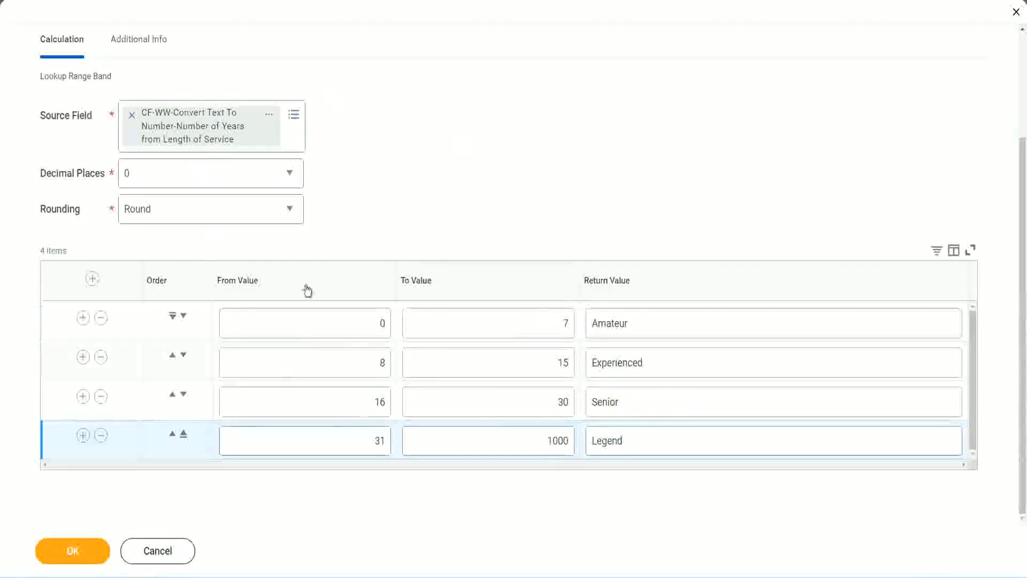
Save the Lookup Range Band calculated field and open the options for the saved field's link
click(71, 549)
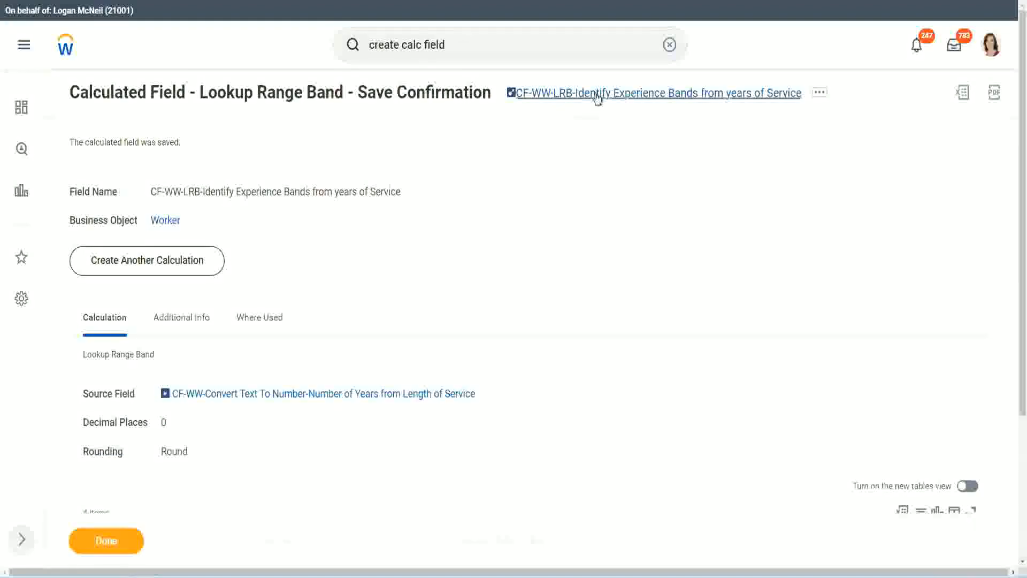
right_click(596, 95)
click(611, 153)
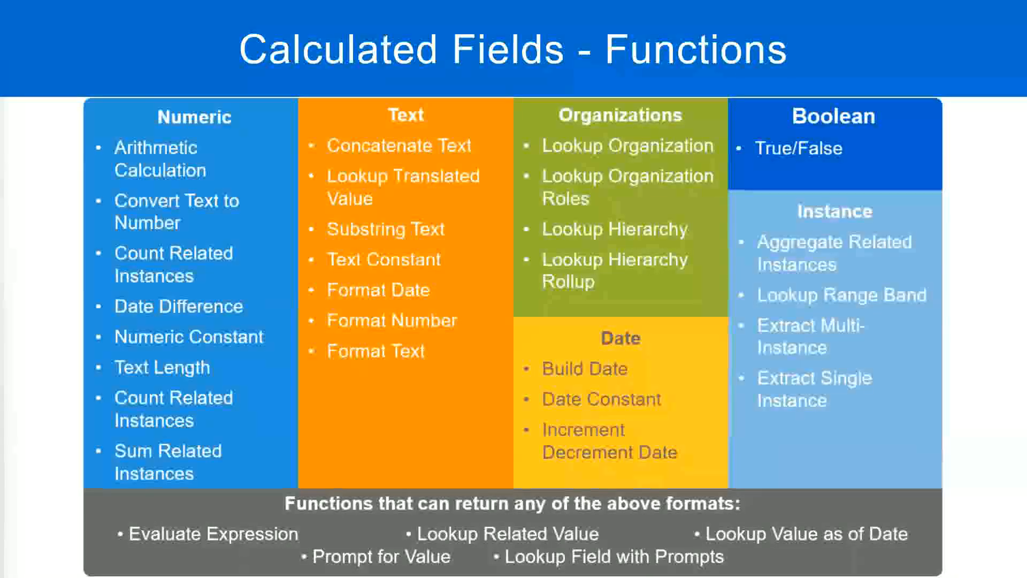
Switch to Notepad++ and enter 10,000 USD on a new line below the existing notes
key(alt+Tab)
click(239, 420)
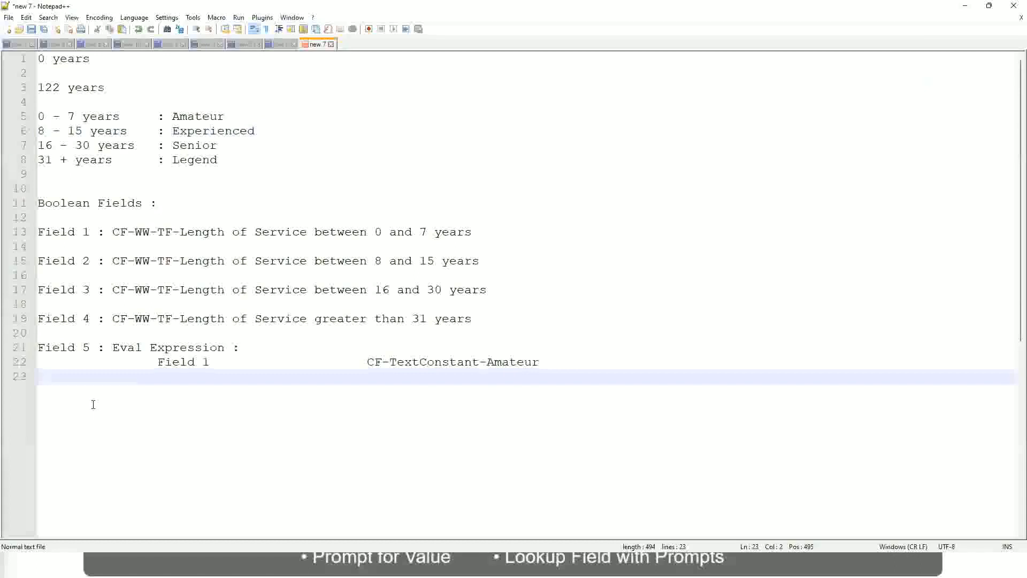
key(Return)
key(Return)
key(Return)
key(BackSpace)
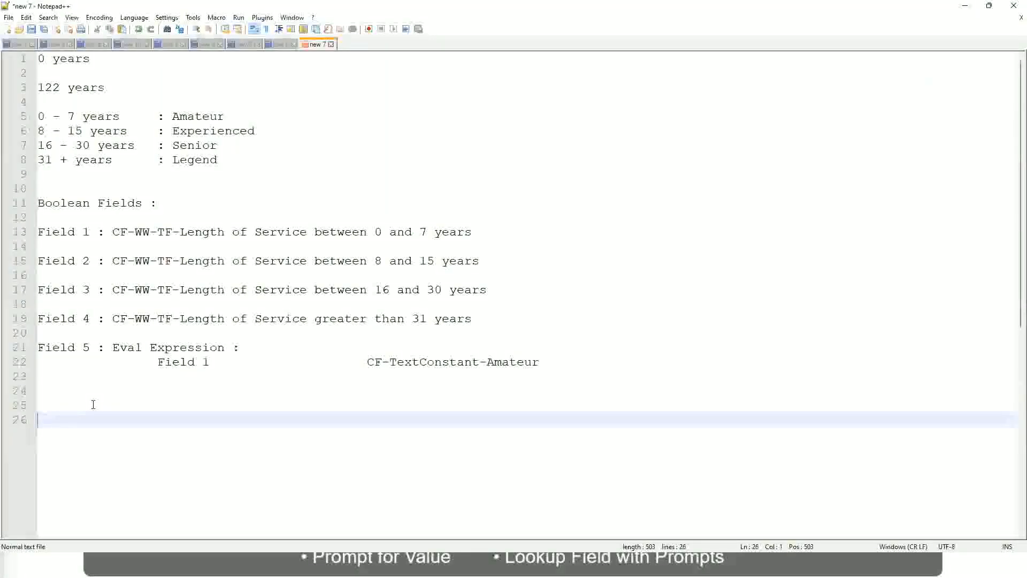
text(10,000 USD)
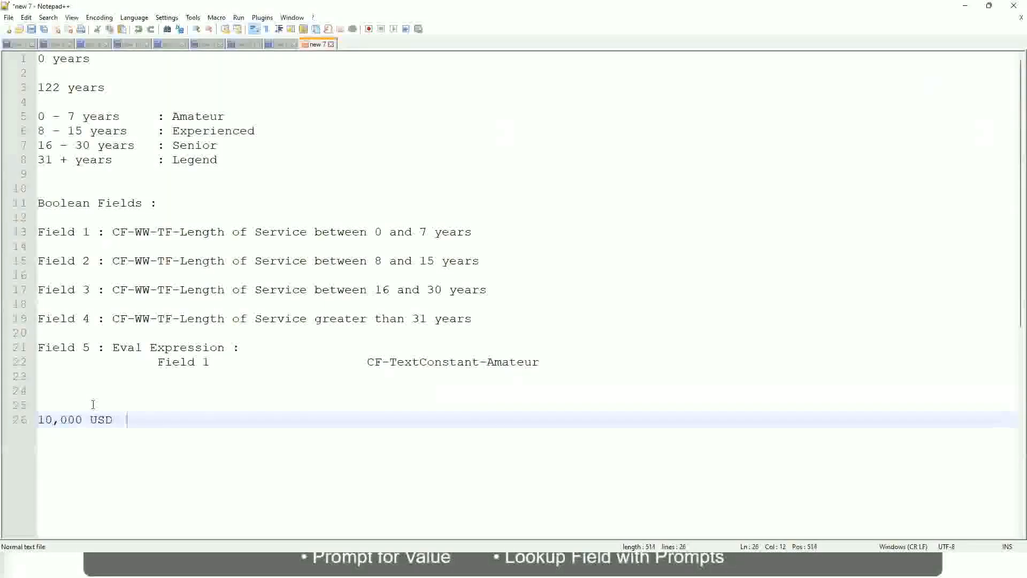
Add 1,000,000 on the same line, spaced apart from 10,000 USD
key(Tab)
key(Tab)
key(Tab)
key(Tab)
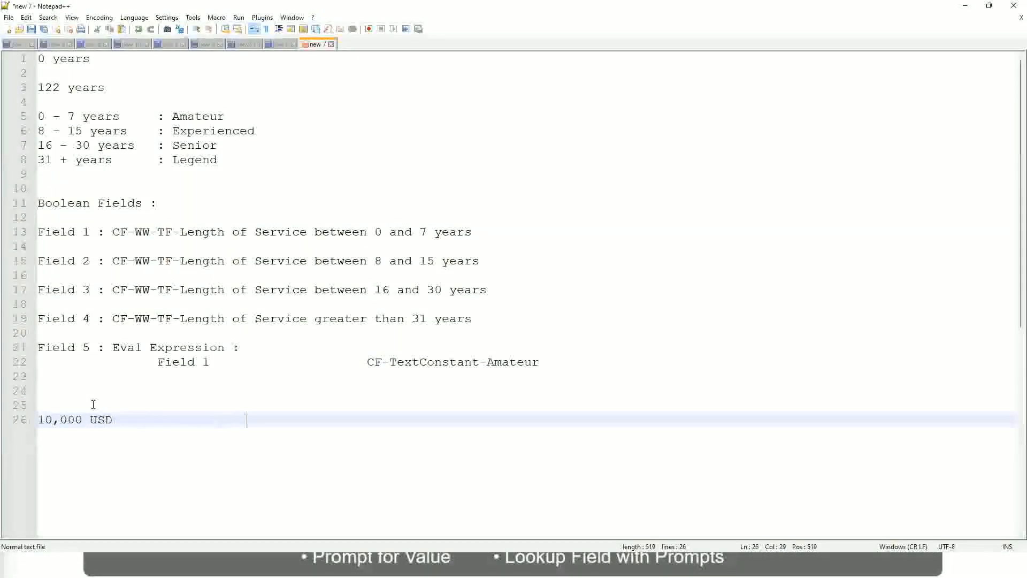
text(1,000,000)
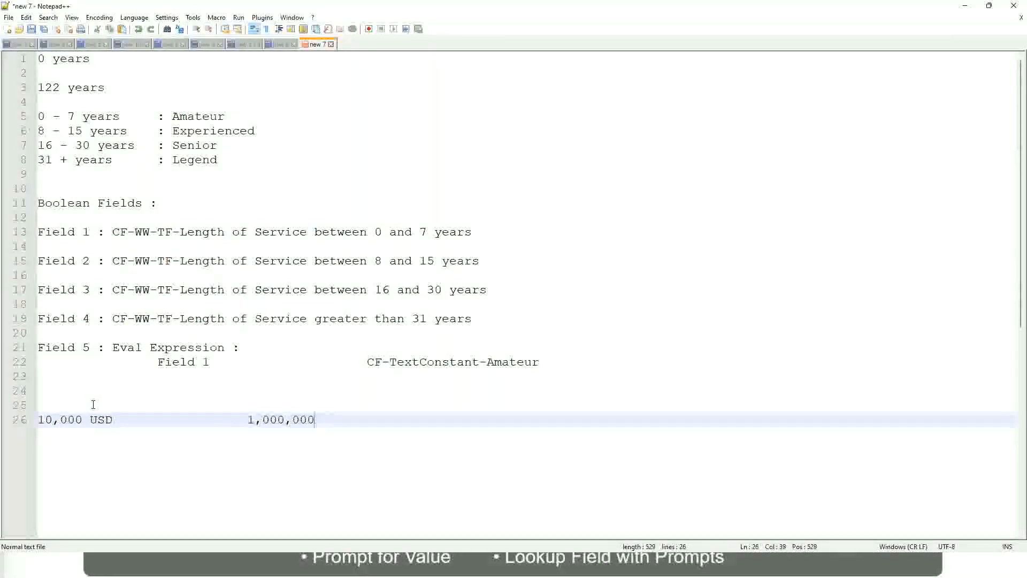
Append USD after the 1,000,000 figure on the salary range line
key(Left)
key(Left)
key(Left)
key(Left)
key(Left)
key(Left)
key(Left)
key(Left)
key(Right)
key(Right)
key(Right)
key(Right)
key(Right)
key(Right)
key(Right)
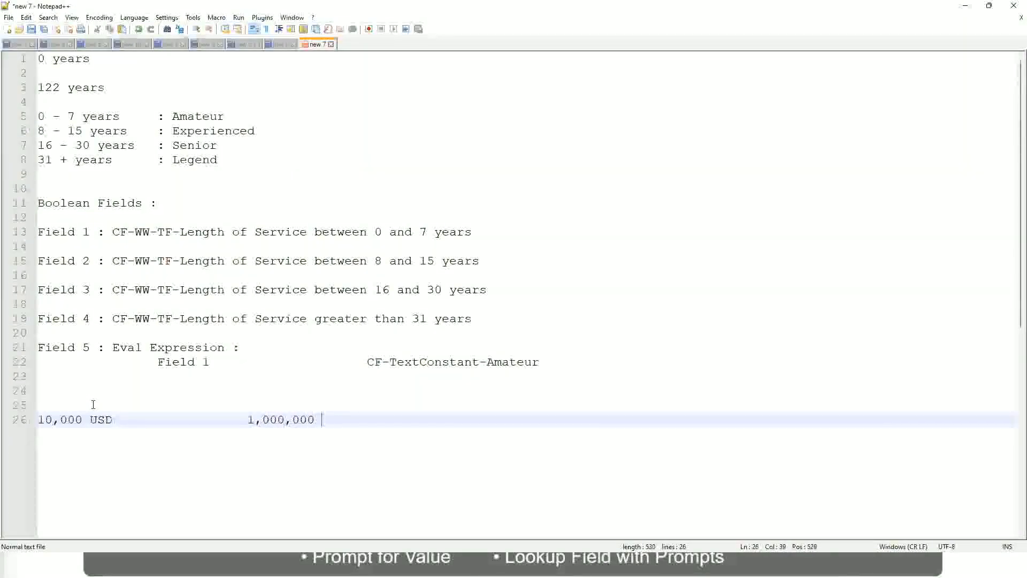
text(USD)
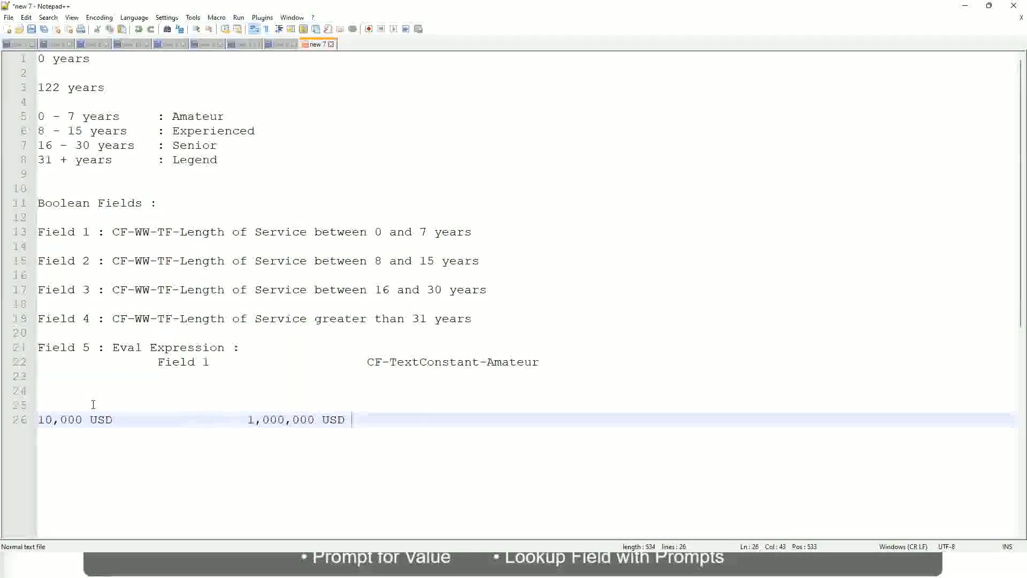
Add a band line below reading 10 - 50,000 aligned with the label : Low
key(Return)
key(Return)
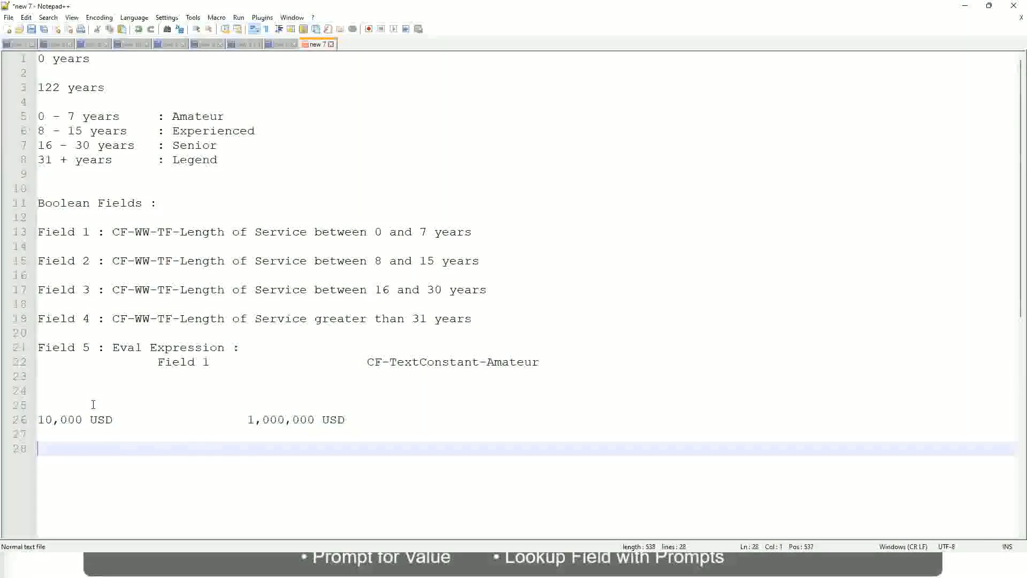
text(10 - 50,000)
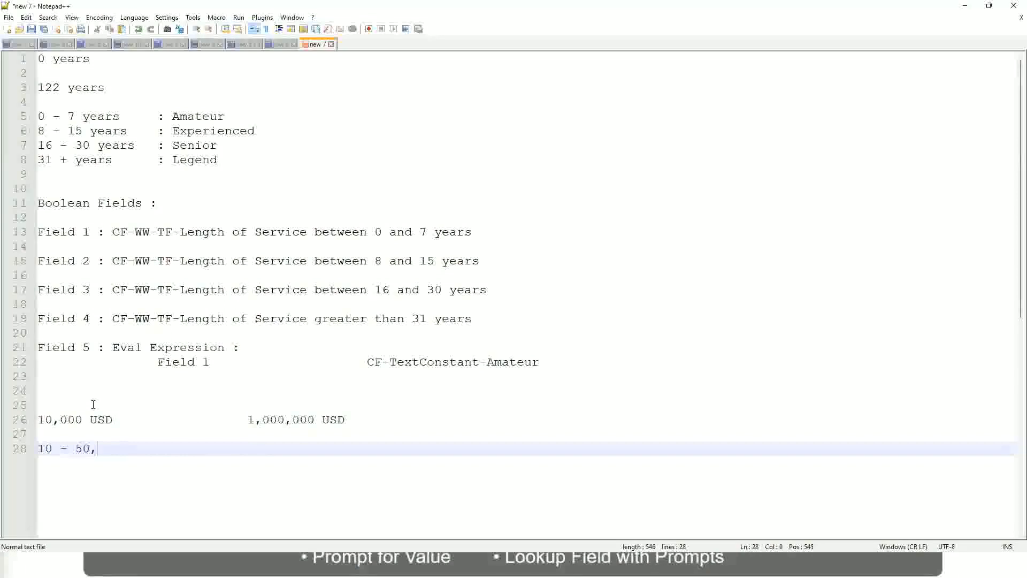
key(Tab)
key(Tab)
key(Tab)
key(Tab)
text(: Low)
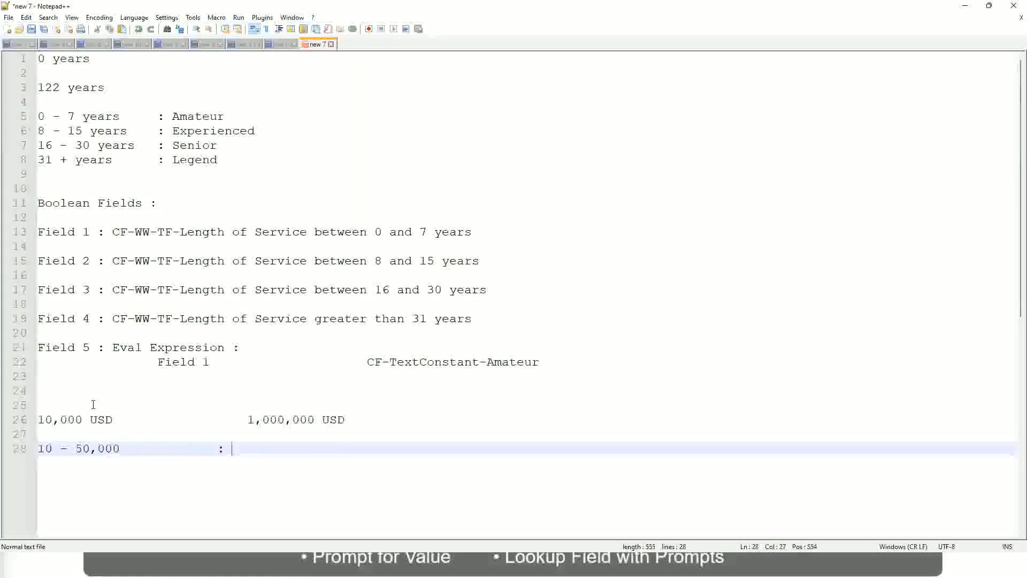
key(Return)
key(Return)
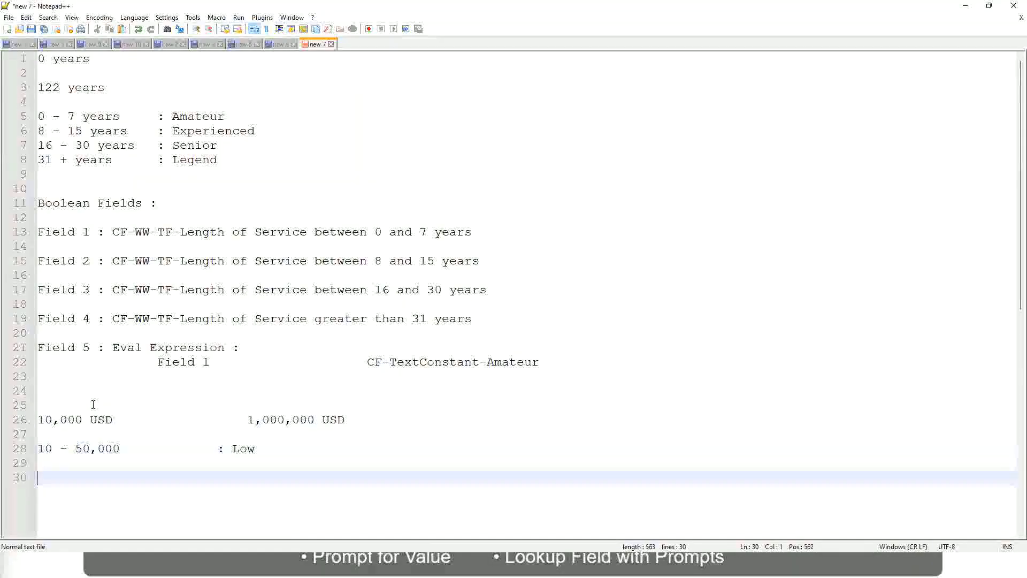
Insert the next band line 50,001 - 150,000 with the label : Medium
key(Up)
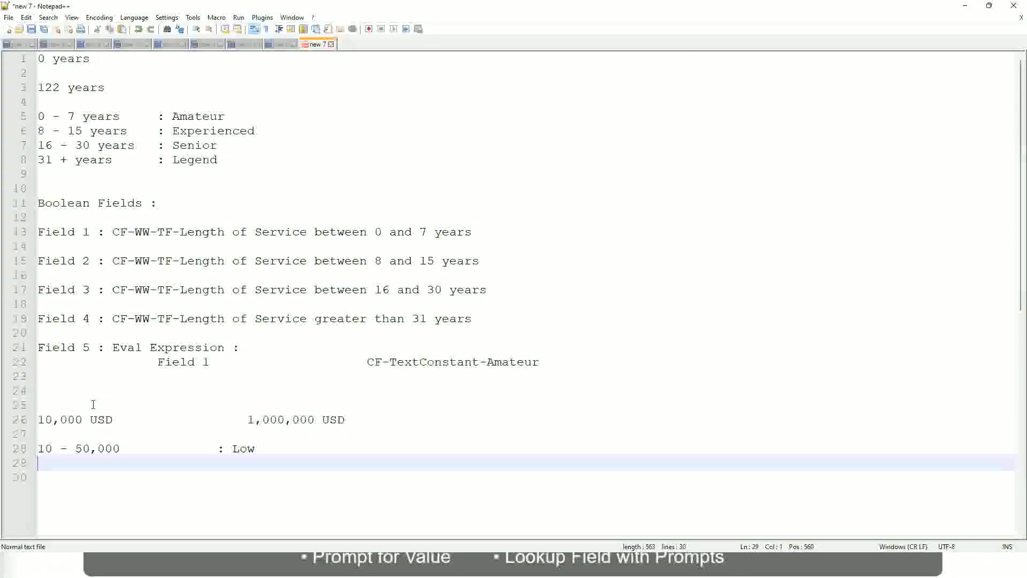
text(50,001 )
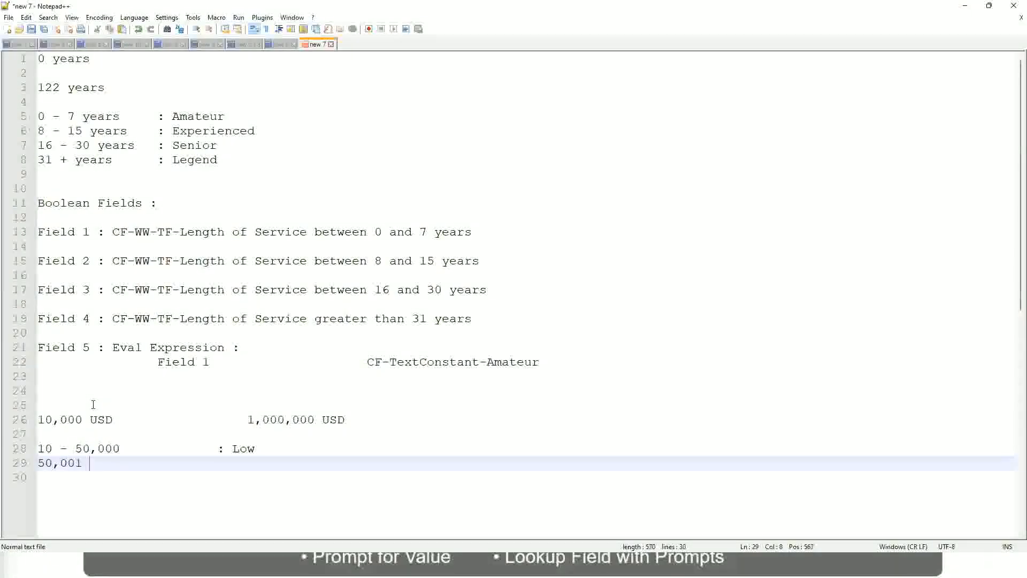
text(- 1)
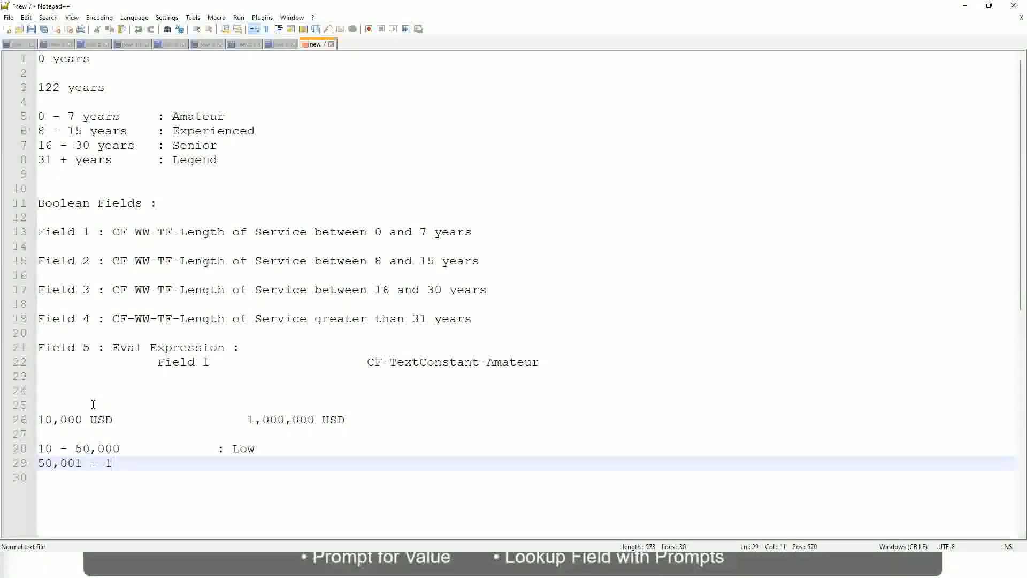
text(50,000)
key(Tab)
key(Tab)
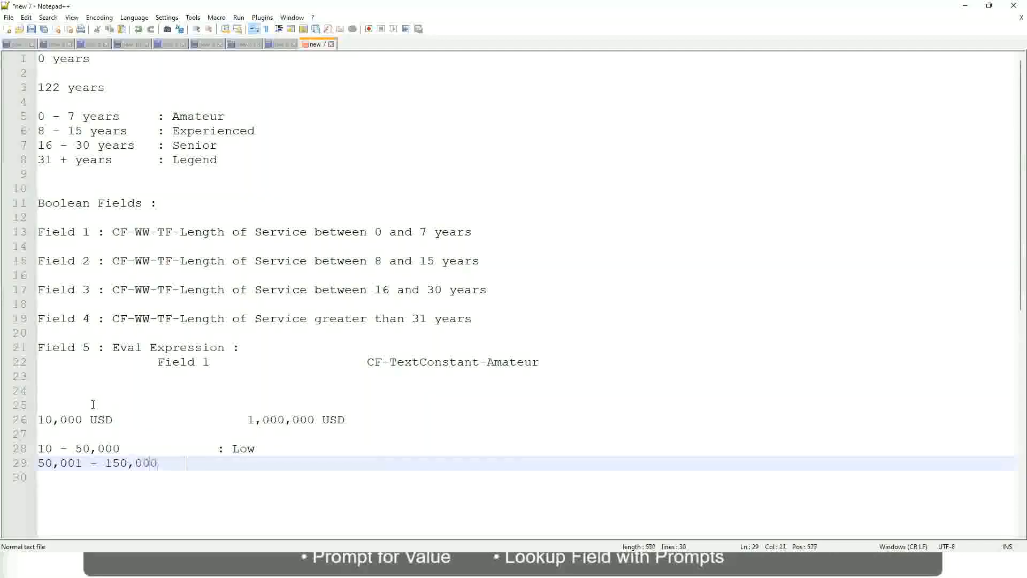
text(: Med)
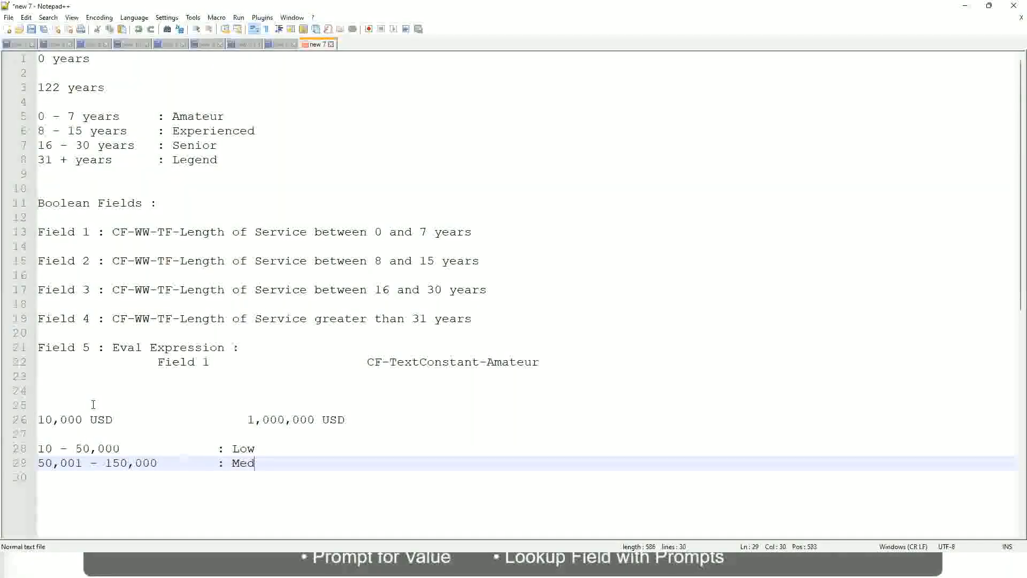
text(ium)
key(Return)
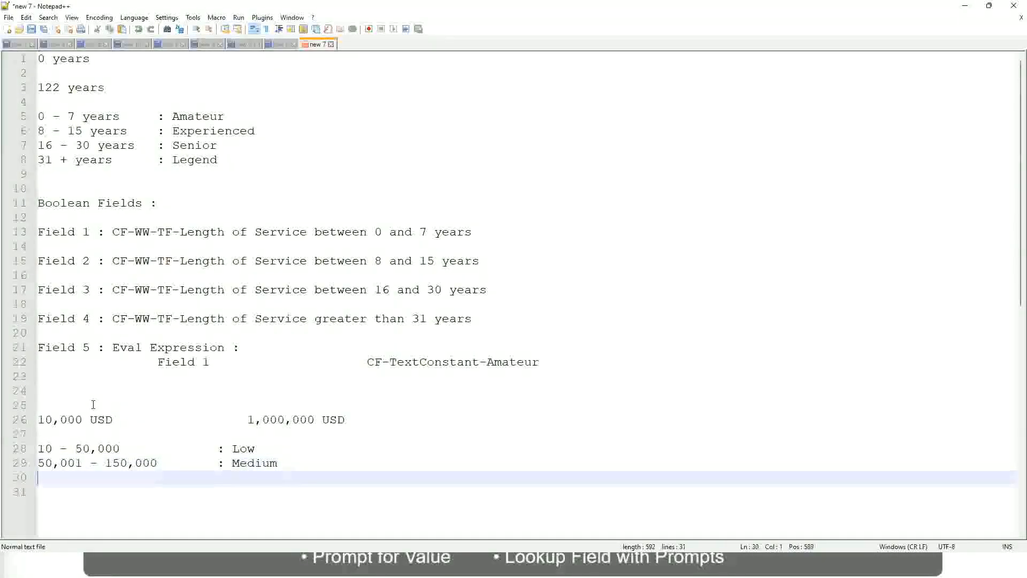
Add the final band line > 150,000 with the label : High
text(> 150,000)
key(Tab)
key(Tab)
key(Tab)
key(Tab)
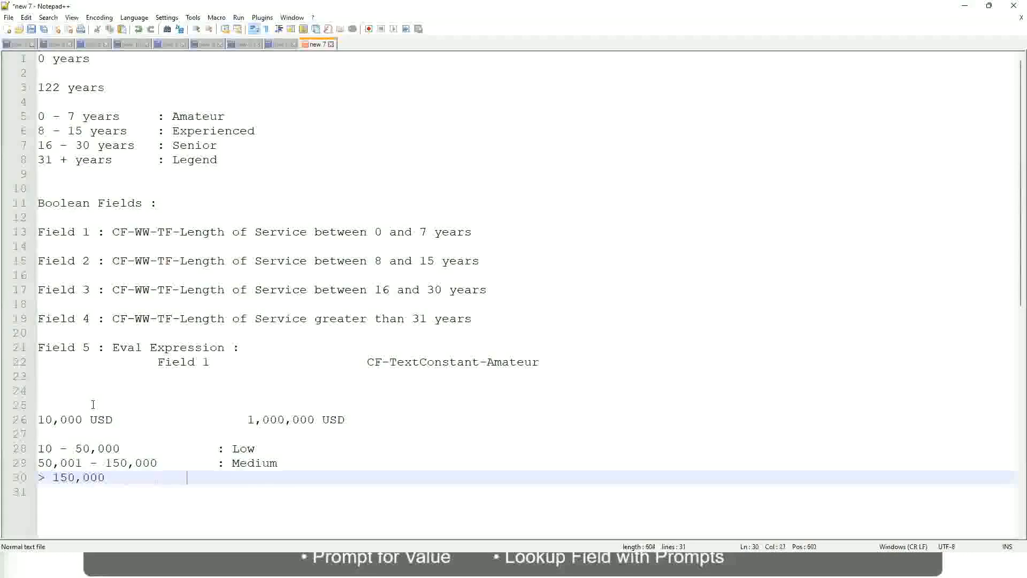
text(: High)
Review the salary range line and the Low, Medium and High band lines
click(45, 418)
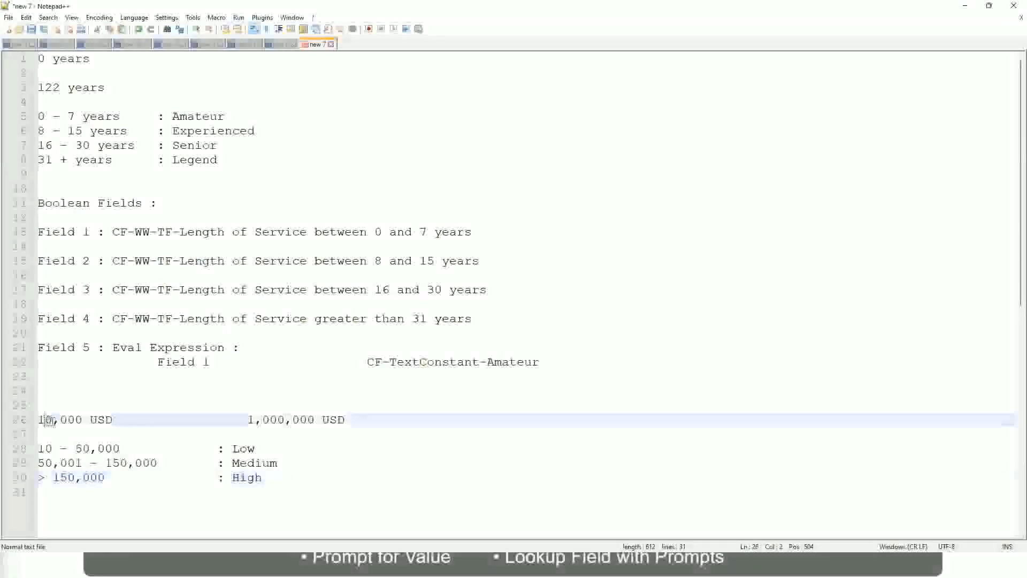
double_click(307, 420)
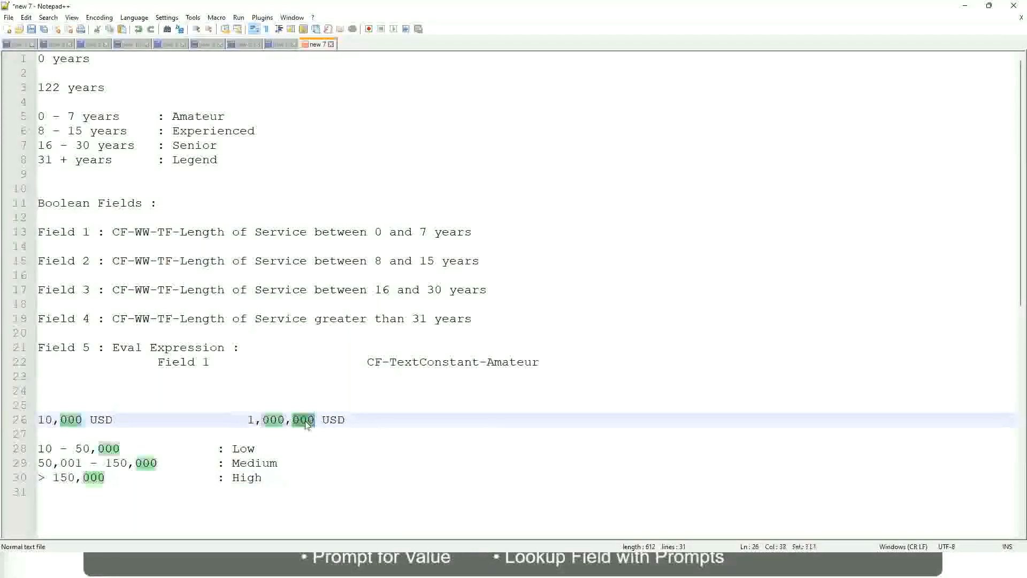
click(188, 463)
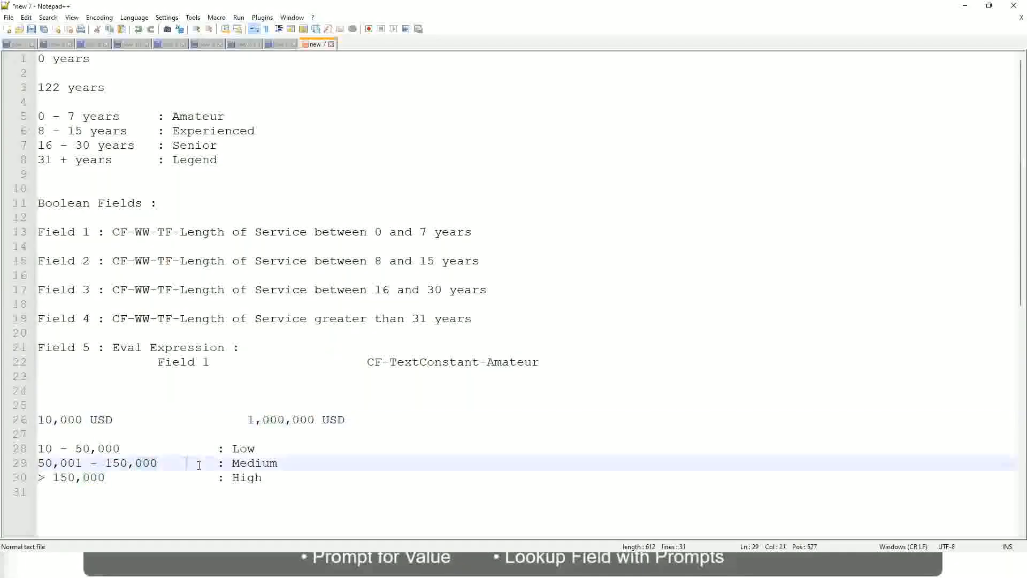
click(32, 420)
click(318, 422)
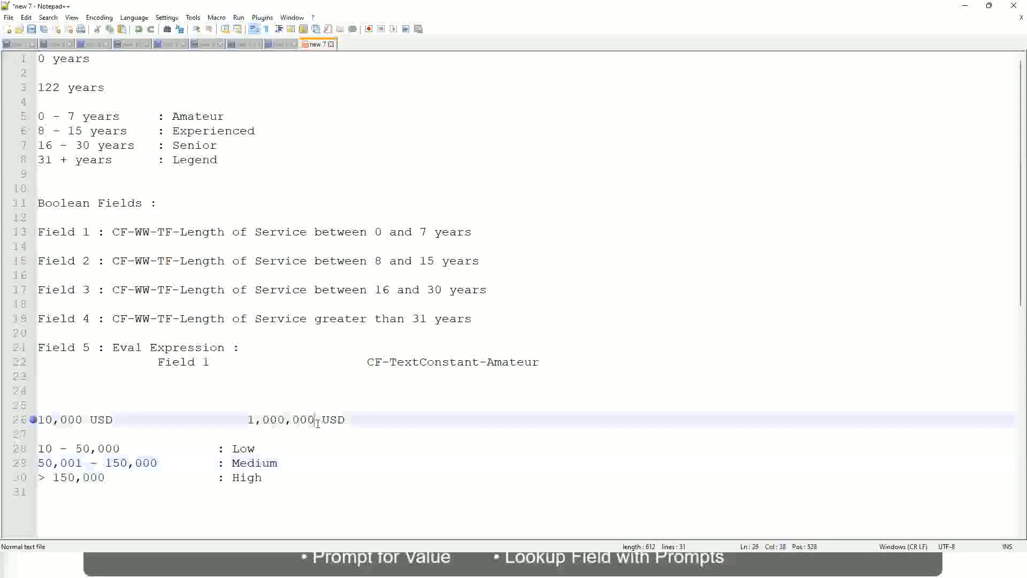
click(247, 449)
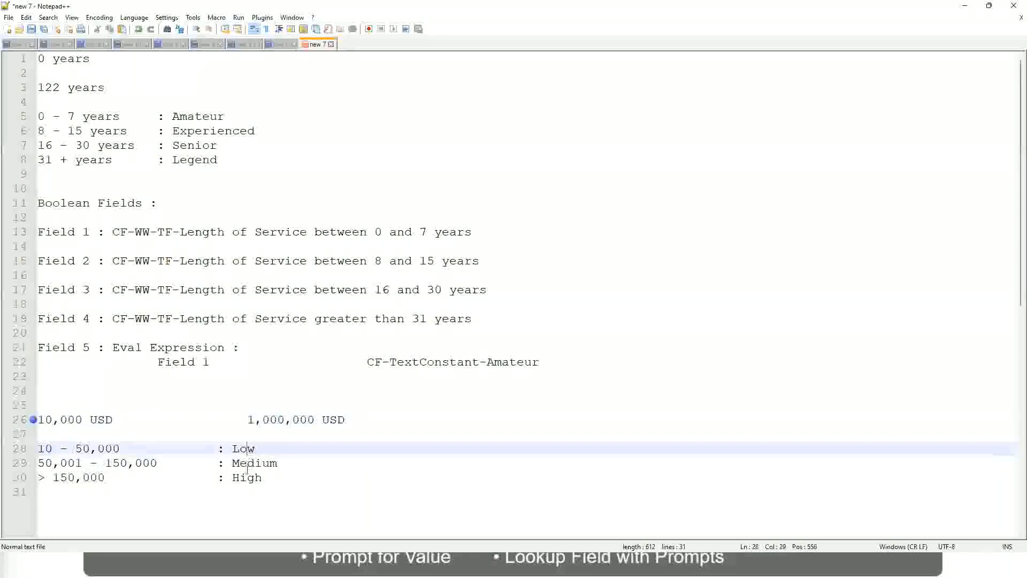
click(247, 478)
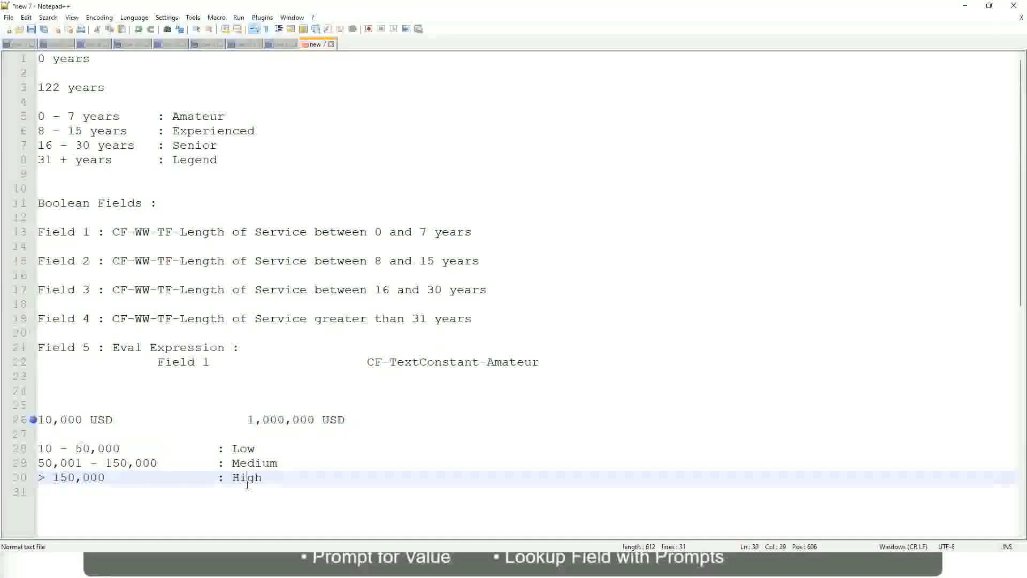
click(150, 435)
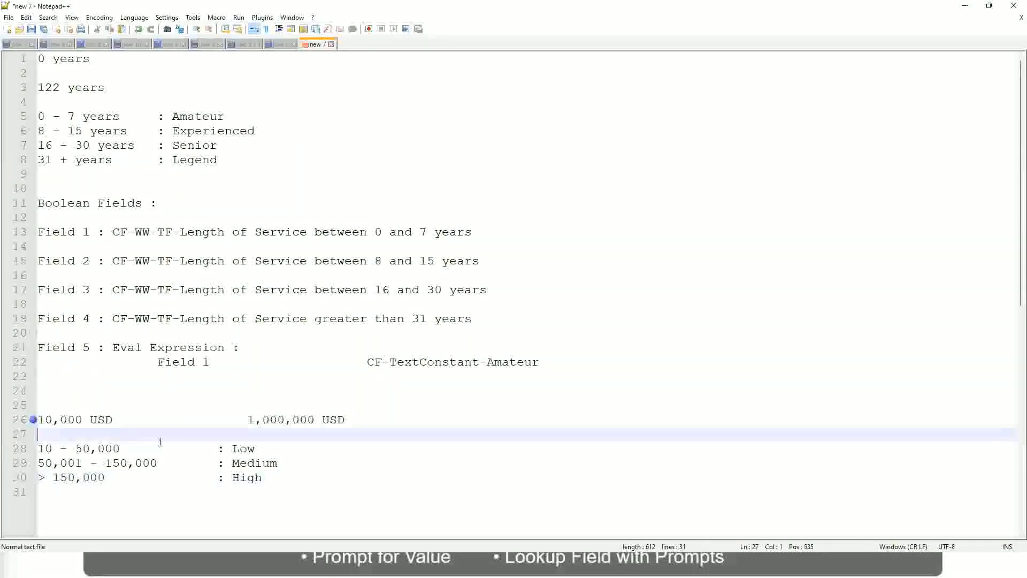
click(262, 478)
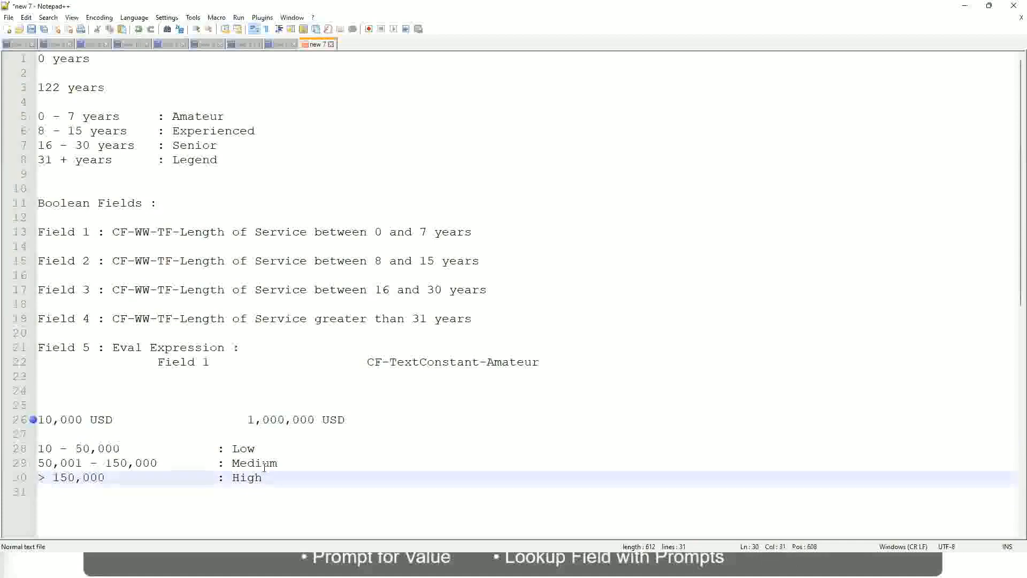